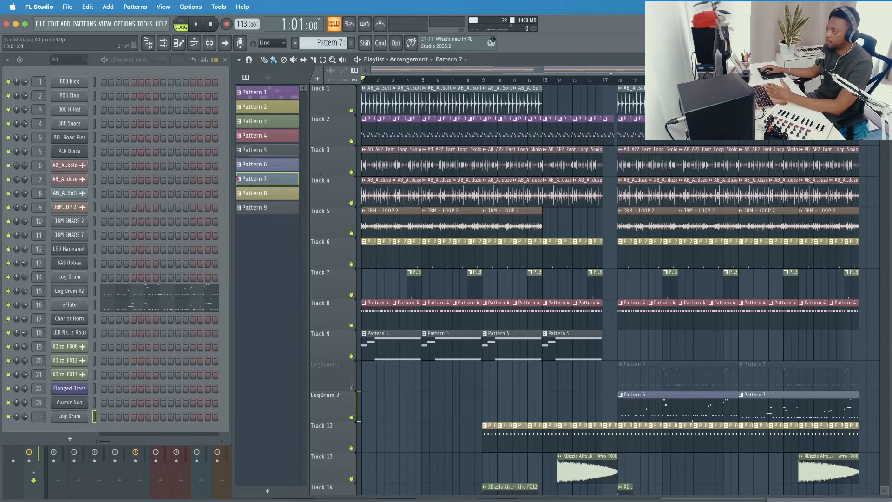
Step: Unmute the LogDrum 1 track, mute LogDrum 2, and play the arrangement with bars 18 to 26 selected as the loop
{"action": "scroll", "coordinate": [504, 295], "scroll_direction": "right", "scroll_amount": 8}
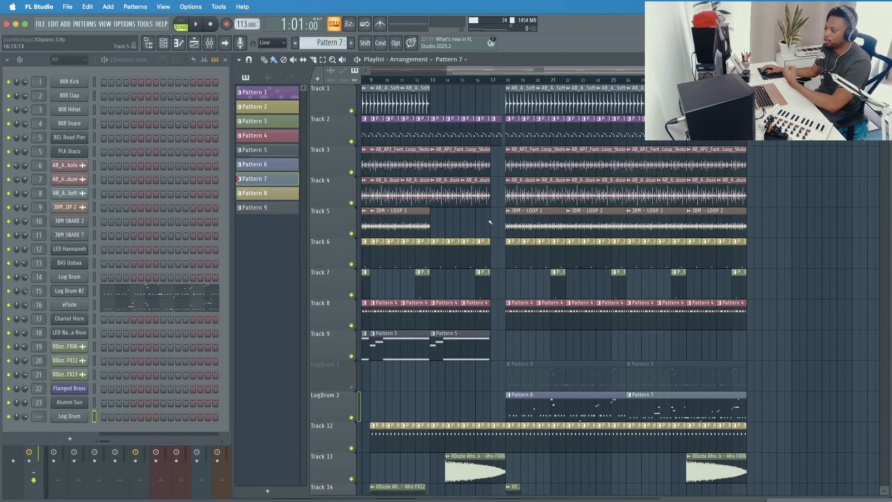
{"action": "left_click_drag", "start_coordinate": [550, 74], "coordinate": [554, 73]}
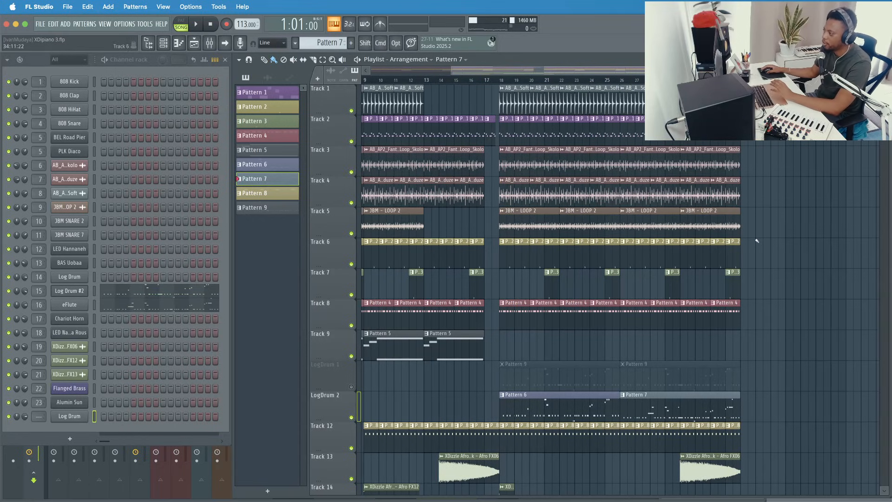
{"action": "scroll", "coordinate": [767, 218], "scroll_direction": "down", "scroll_amount": 2}
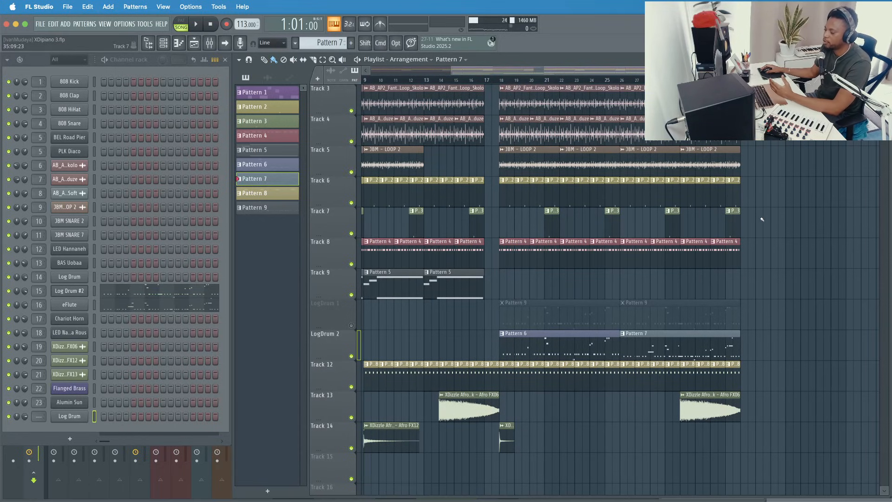
{"action": "left_click_drag", "start_coordinate": [730, 70], "coordinate": [734, 70]}
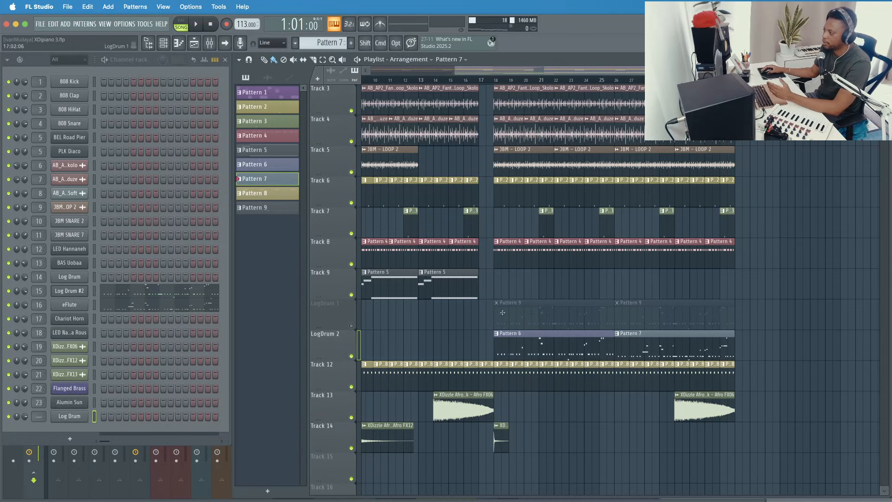
{"action": "scroll", "coordinate": [446, 330], "scroll_direction": "right", "scroll_amount": 4}
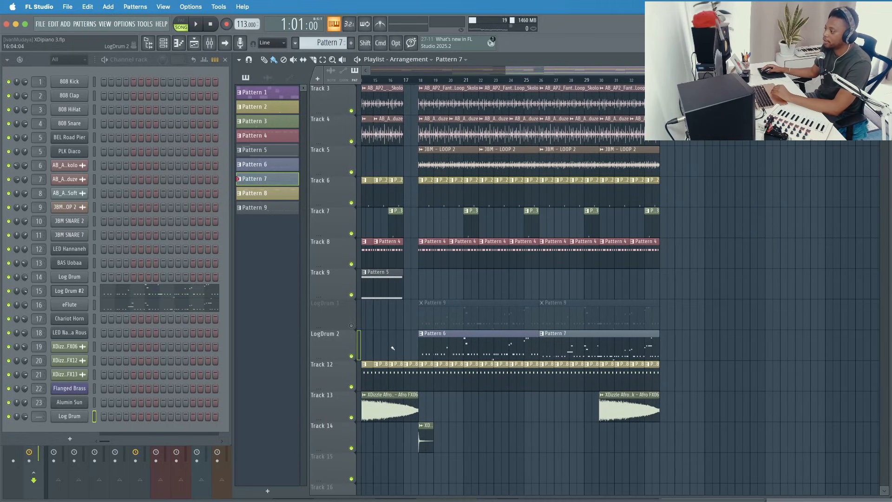
{"action": "left_click", "coordinate": [352, 326]}
{"action": "left_click", "coordinate": [351, 357]}
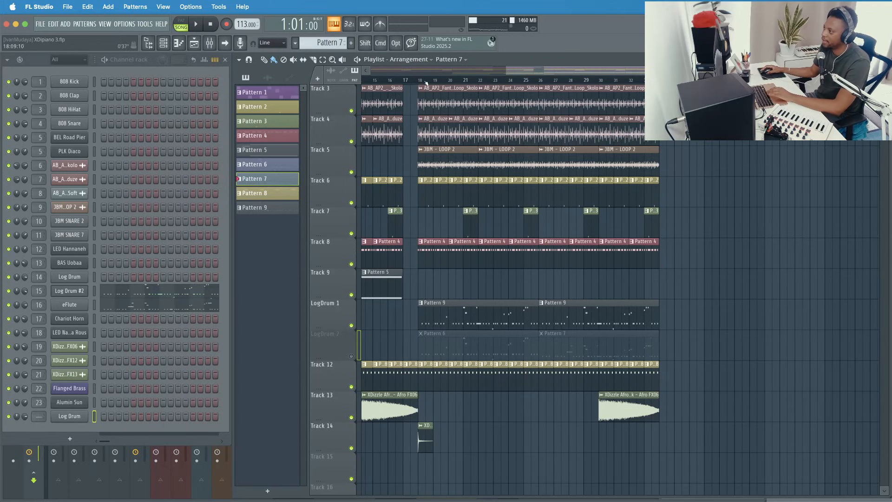
{"action": "left_click_drag", "start_coordinate": [420, 83], "coordinate": [539, 80]}
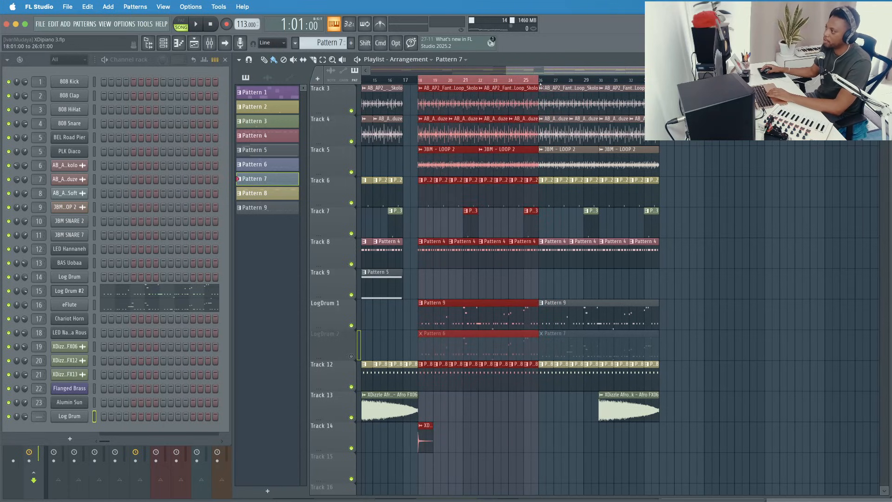
{"action": "key", "text": "space"}
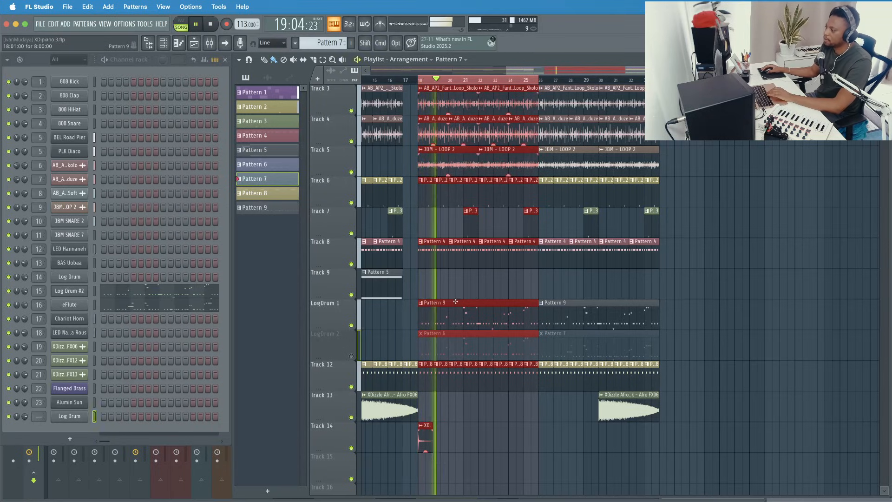
Step: Open the Log Drum channel's DX10 synth from Pattern 9 to examine it, stop playback and close the synth
{"action": "left_click", "coordinate": [463, 321]}
{"action": "left_click", "coordinate": [69, 417]}
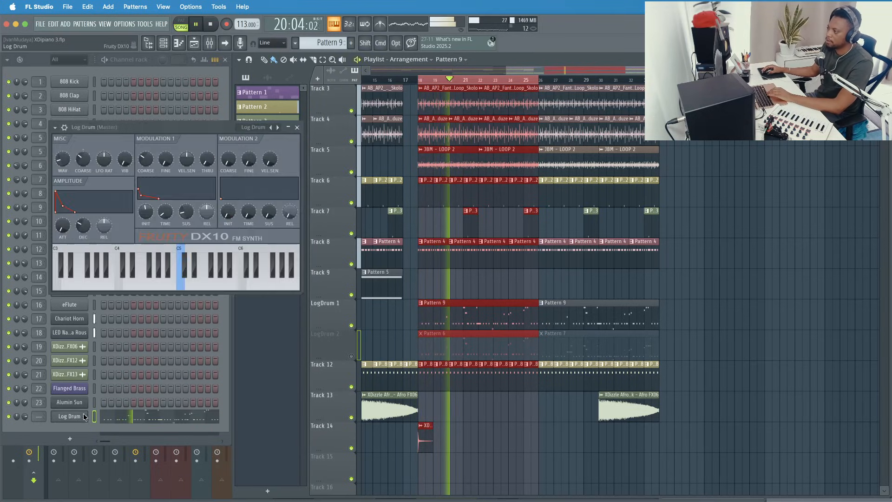
{"action": "left_click_drag", "start_coordinate": [213, 130], "coordinate": [316, 130]}
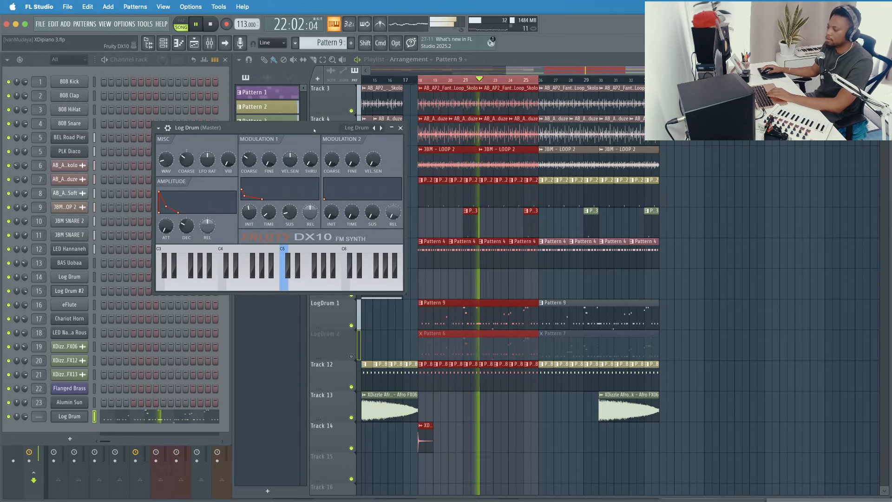
{"action": "key", "text": "space"}
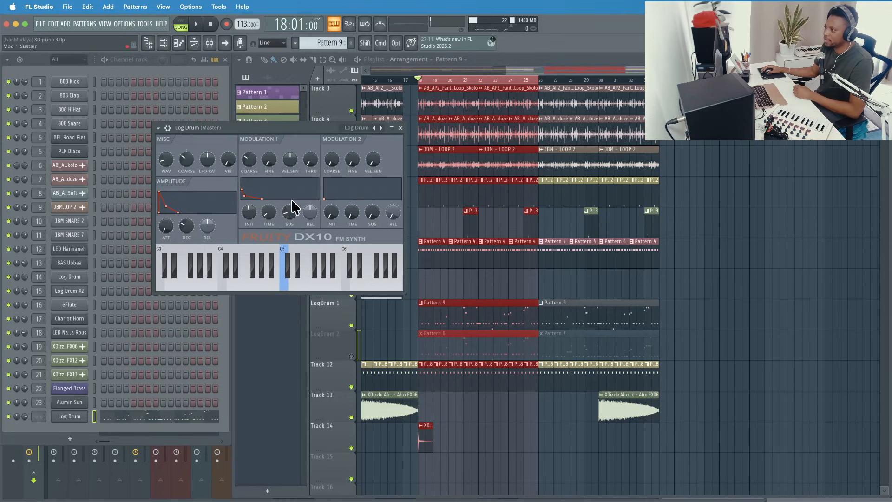
{"action": "mouse_move", "coordinate": [280, 127]}
{"action": "left_mouse_down"}
{"action": "mouse_move", "coordinate": [266, 159]}
{"action": "mouse_move", "coordinate": [276, 125]}
{"action": "left_mouse_up"}
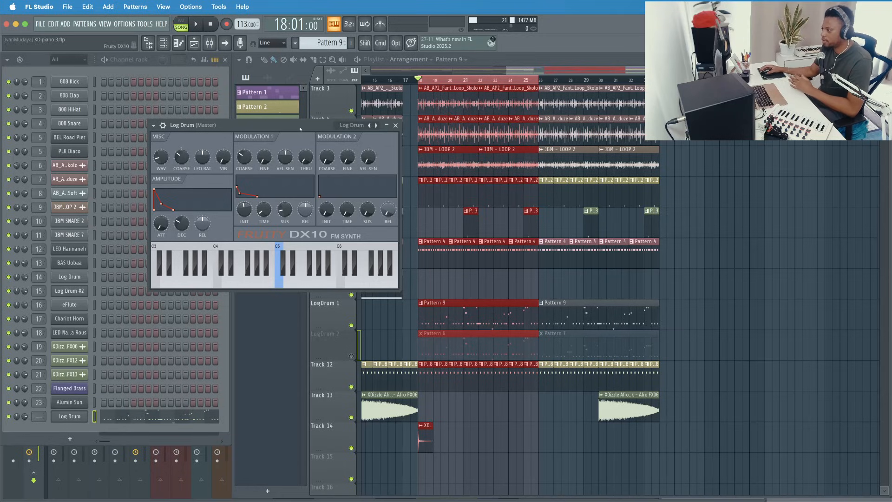
{"action": "left_click_drag", "start_coordinate": [301, 129], "coordinate": [302, 133]}
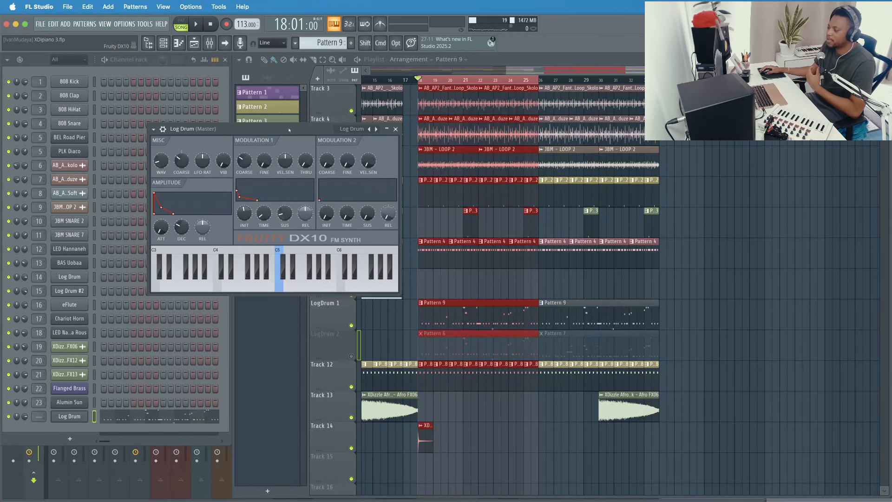
{"action": "left_click", "coordinate": [395, 128]}
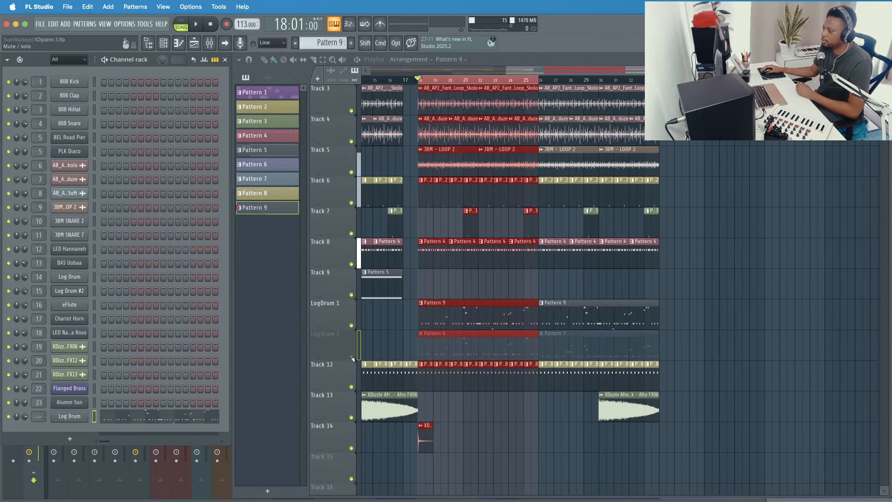
Step: Unmute LogDrum 2, mute LogDrum 1, and listen to the selected bars starting at bar 18
{"action": "left_click", "coordinate": [352, 357]}
{"action": "left_click", "coordinate": [352, 325]}
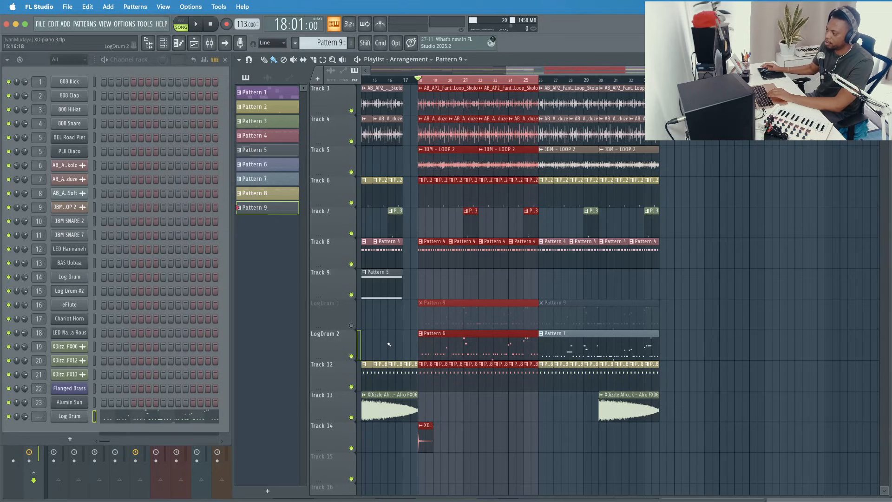
{"action": "key", "text": "space"}
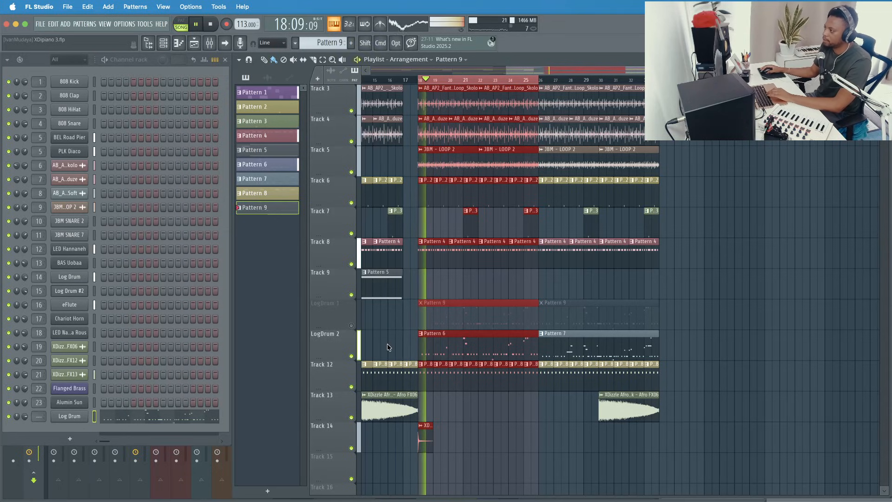
{"action": "left_click_drag", "start_coordinate": [556, 71], "coordinate": [555, 70]}
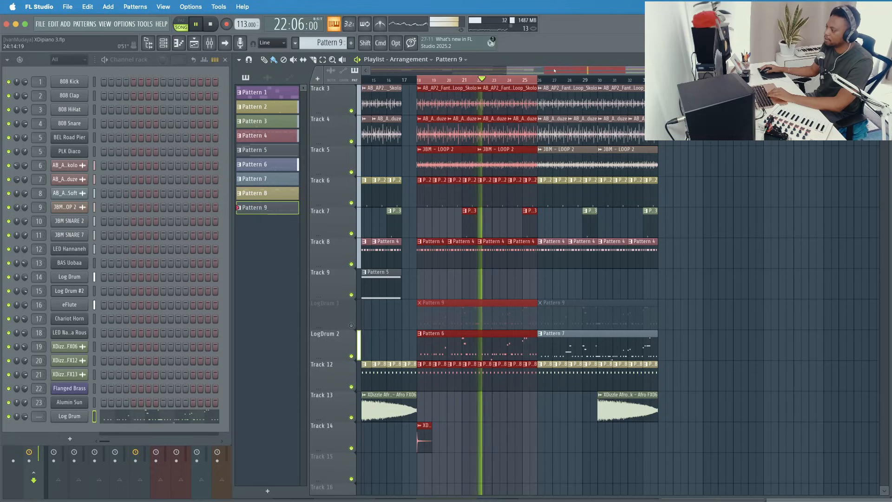
{"action": "key", "text": "space"}
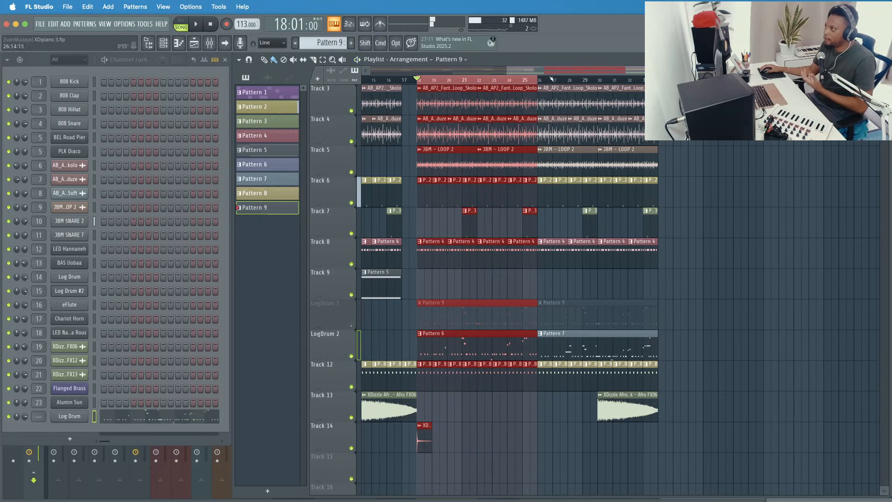
Step: Loop bars 26 to 30 in the playlist, listen to that section, and clear the time selection
{"action": "left_click", "coordinate": [539, 82]}
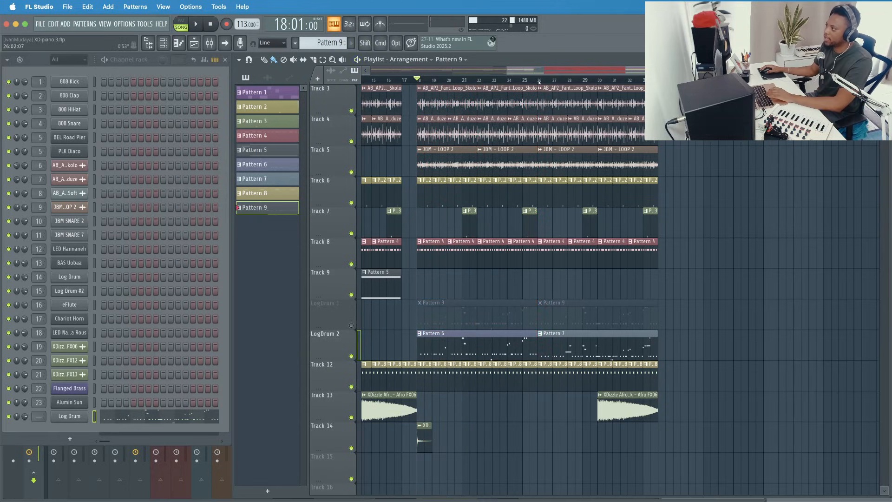
{"action": "left_click_drag", "start_coordinate": [539, 82], "coordinate": [600, 83]}
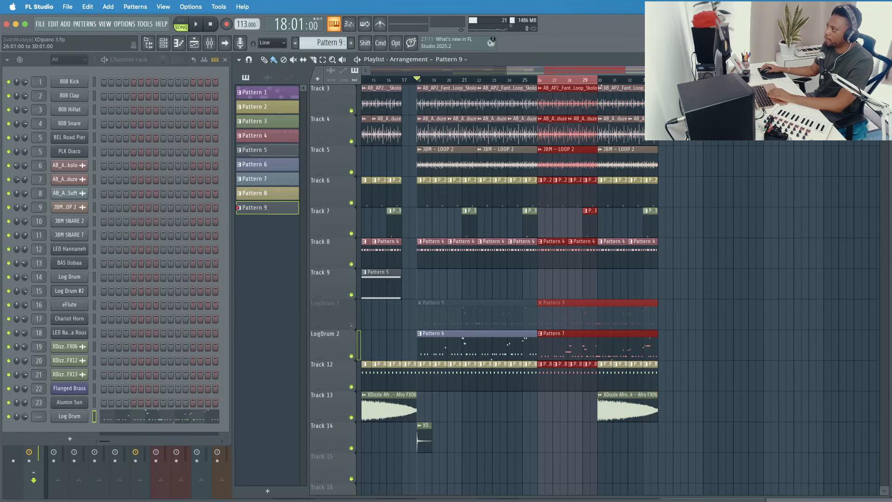
{"action": "key", "text": "space"}
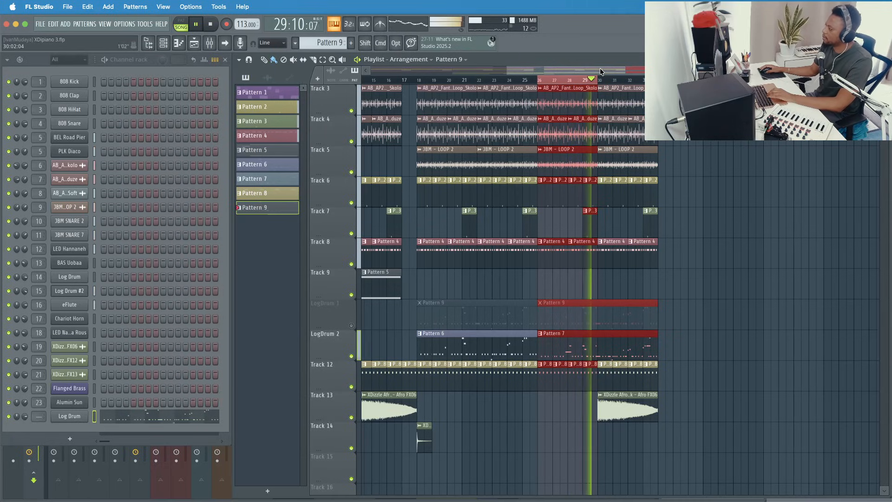
{"action": "key", "text": "space"}
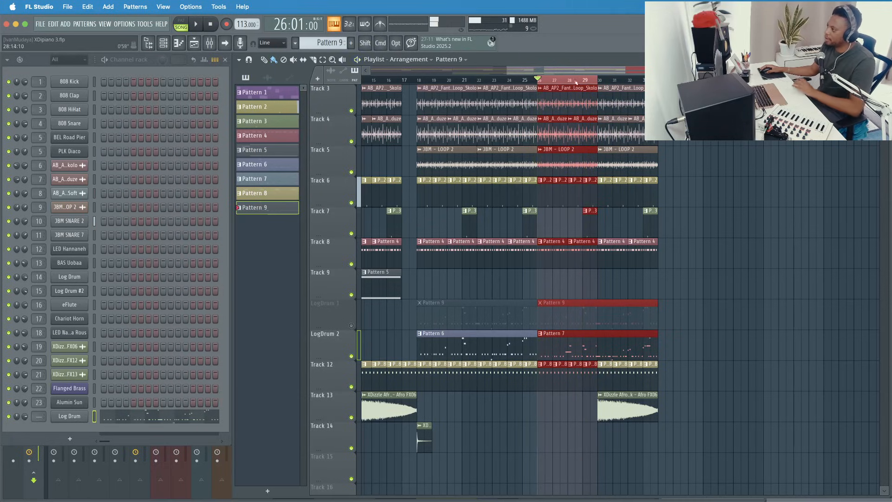
{"action": "left_click", "coordinate": [546, 80]}
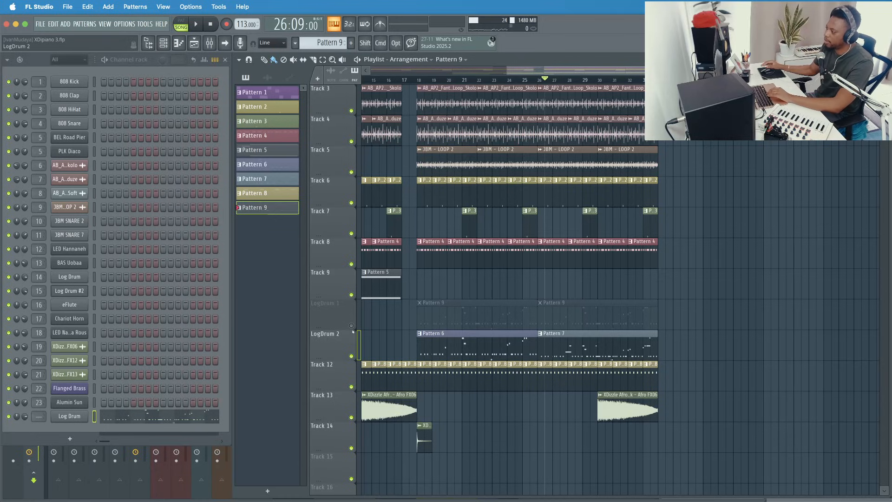
Step: Rename the Pattern 6 clip on the LogDrum 2 track as Log A
{"action": "scroll", "coordinate": [496, 81], "scroll_direction": "up", "scroll_amount": 4}
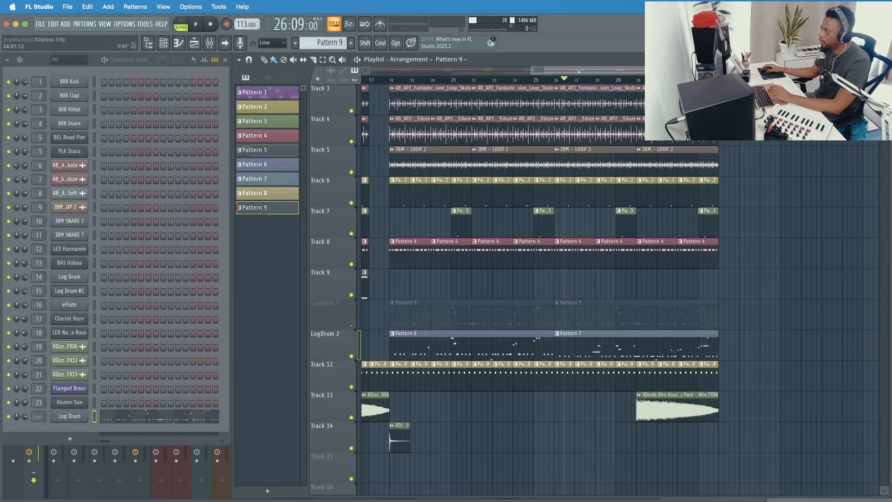
{"action": "left_click_drag", "start_coordinate": [579, 71], "coordinate": [567, 71]}
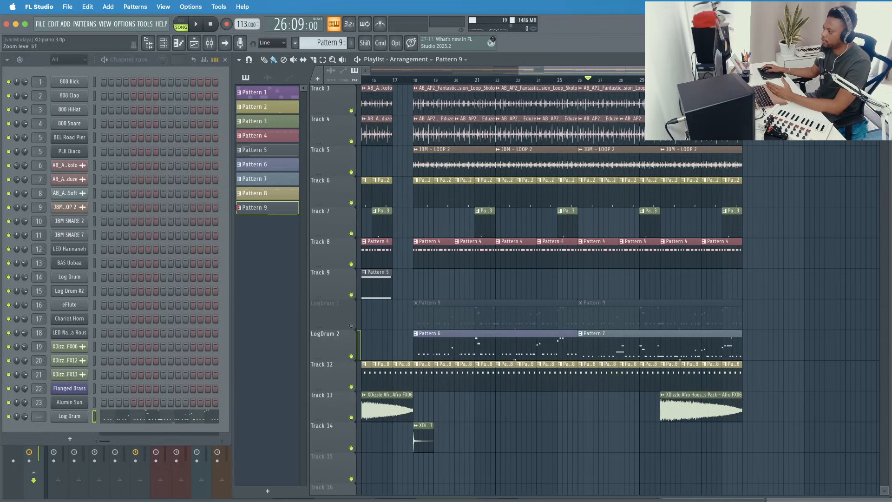
{"action": "left_click_drag", "start_coordinate": [885, 81], "coordinate": [885, 74]}
{"action": "scroll", "coordinate": [540, 245], "scroll_direction": "down", "scroll_amount": 6}
{"action": "scroll", "coordinate": [540, 245], "scroll_direction": "right", "scroll_amount": 1}
{"action": "scroll", "coordinate": [541, 246], "scroll_direction": "up", "scroll_amount": 4}
{"action": "scroll", "coordinate": [569, 301], "scroll_direction": "left", "scroll_amount": 1}
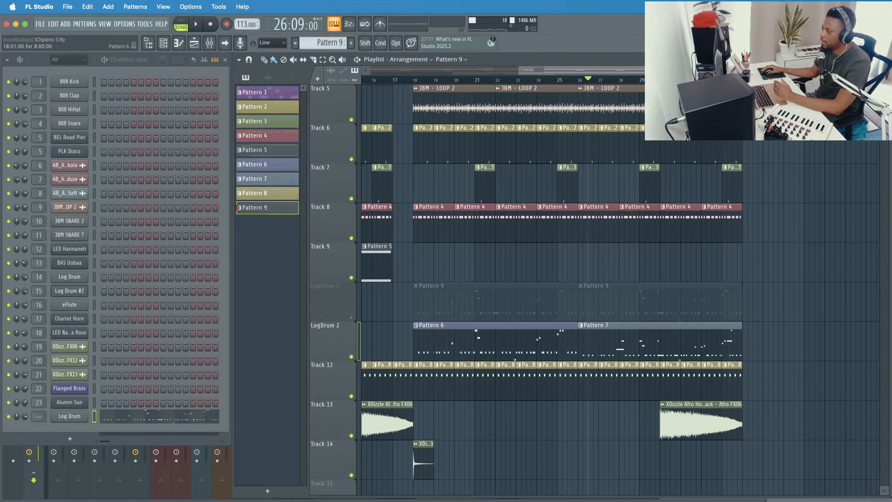
{"action": "left_click", "coordinate": [417, 324]}
{"action": "left_click", "coordinate": [448, 365]}
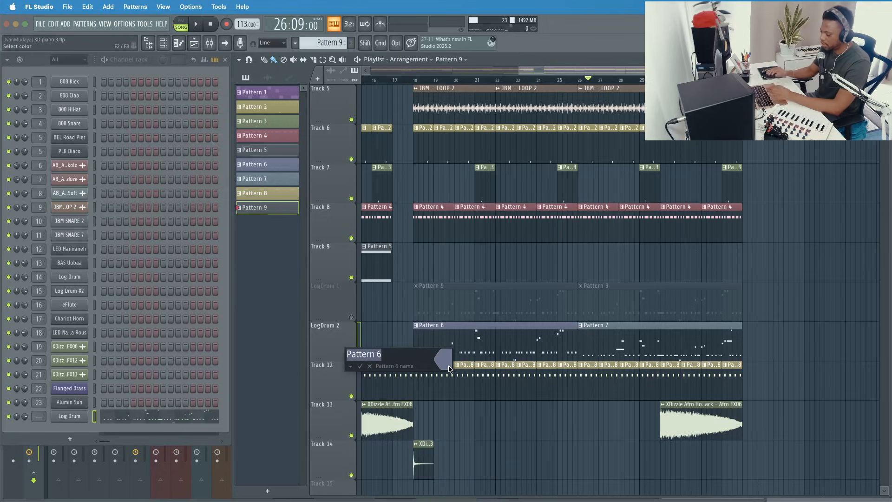
{"action": "type", "text": "Log"}
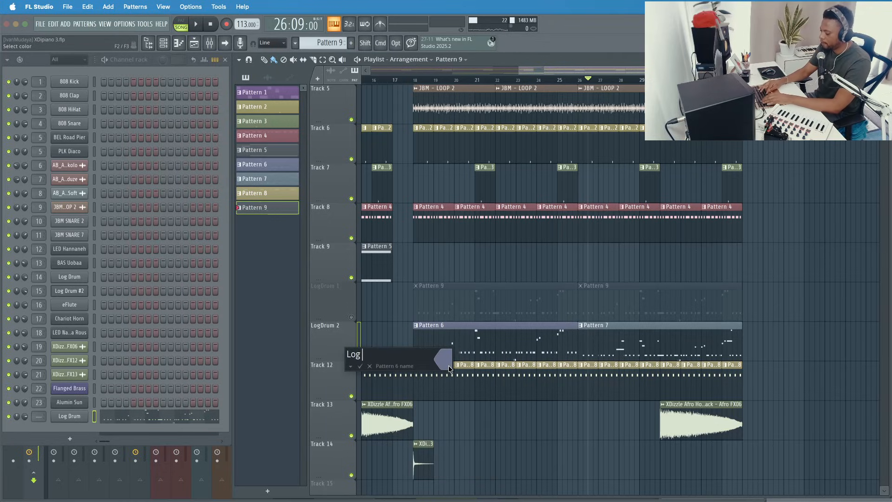
{"action": "type", "text": " A"}
{"action": "key", "text": "Return"}
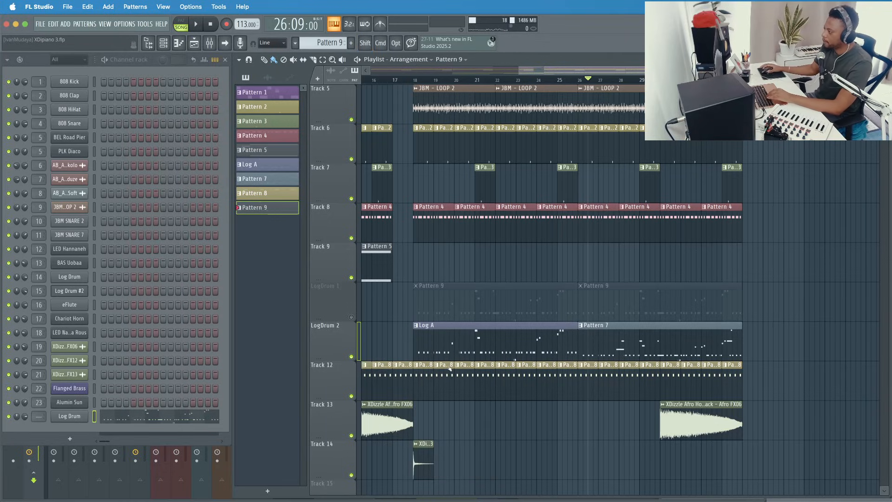
Step: Rename the Pattern 7 clip on the LogDrum 2 track as Log B
{"action": "left_click", "coordinate": [580, 325]}
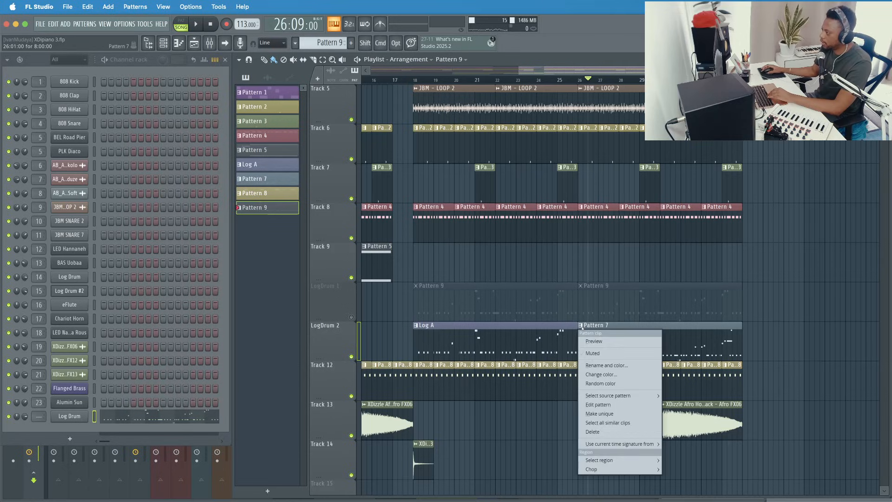
{"action": "left_click", "coordinate": [610, 371]}
{"action": "type", "text": "Log"}
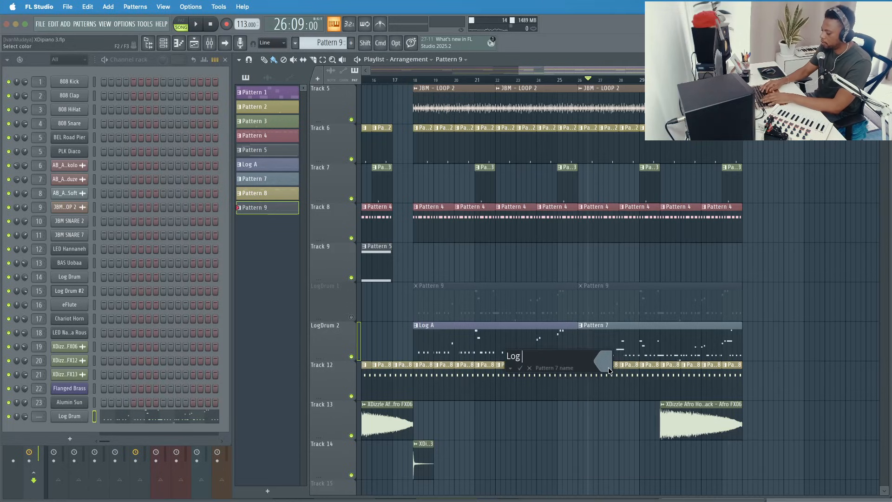
{"action": "type", "text": " B"}
{"action": "key", "text": "Return"}
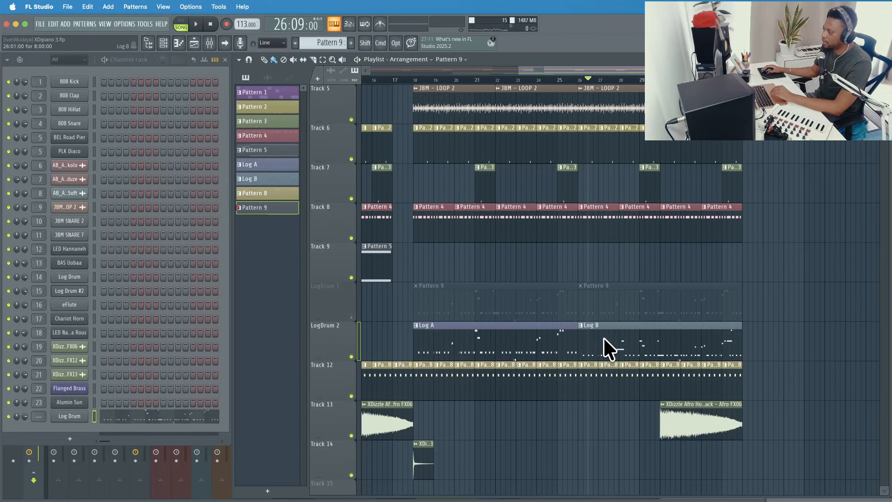
Step: Solo the LogDrum 2 track and listen to its clips from bar 18
{"action": "right_click", "coordinate": [351, 357]}
{"action": "left_click", "coordinate": [415, 82]}
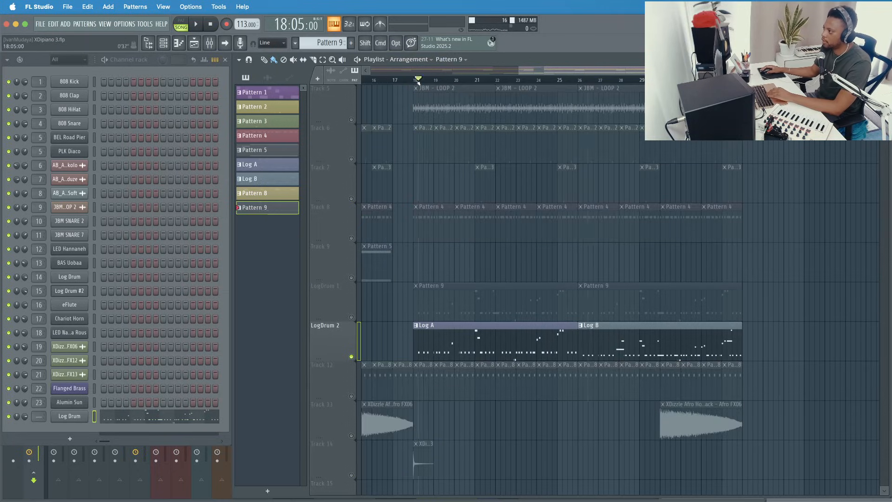
{"action": "key", "text": "space"}
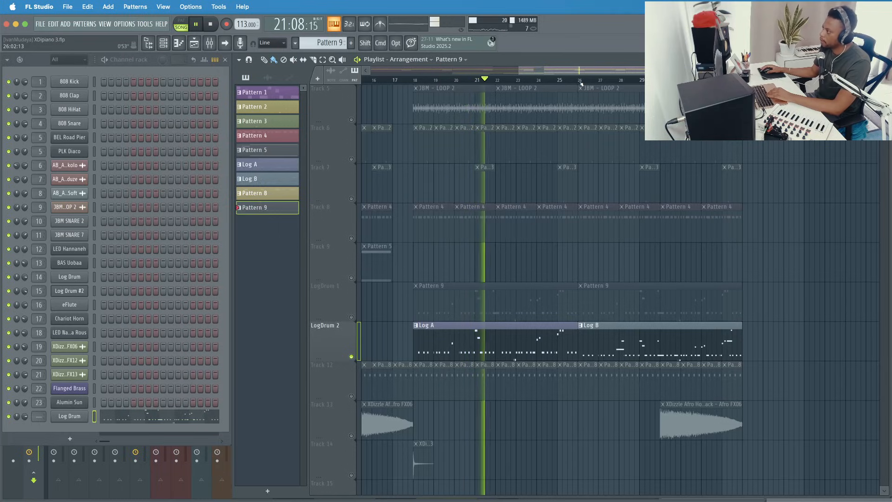
{"action": "key", "text": "space"}
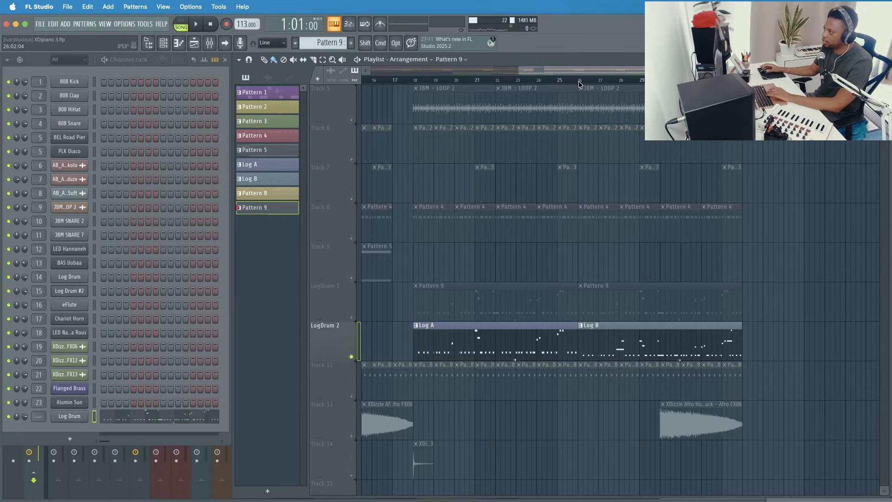
Step: Listen to the soloed LogDrum 2 track from bar 26, then stop playback and unsolo the track
{"action": "left_click", "coordinate": [580, 82]}
{"action": "key", "text": "space"}
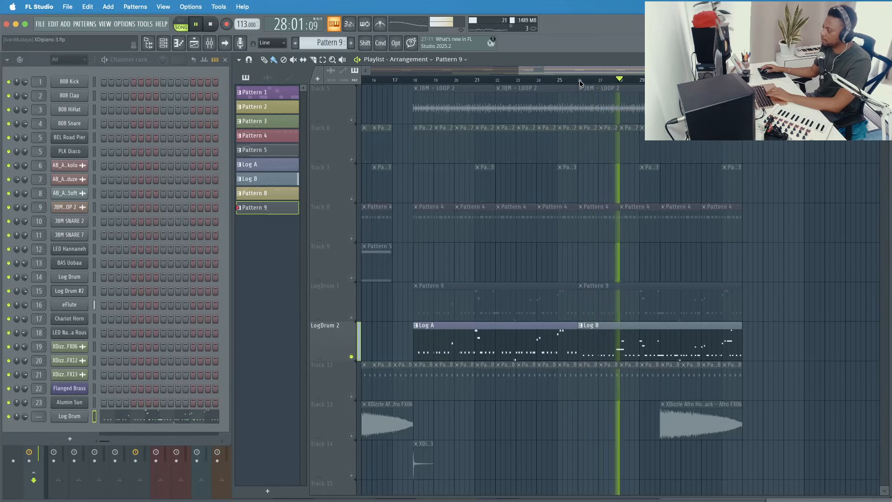
{"action": "key", "text": "space"}
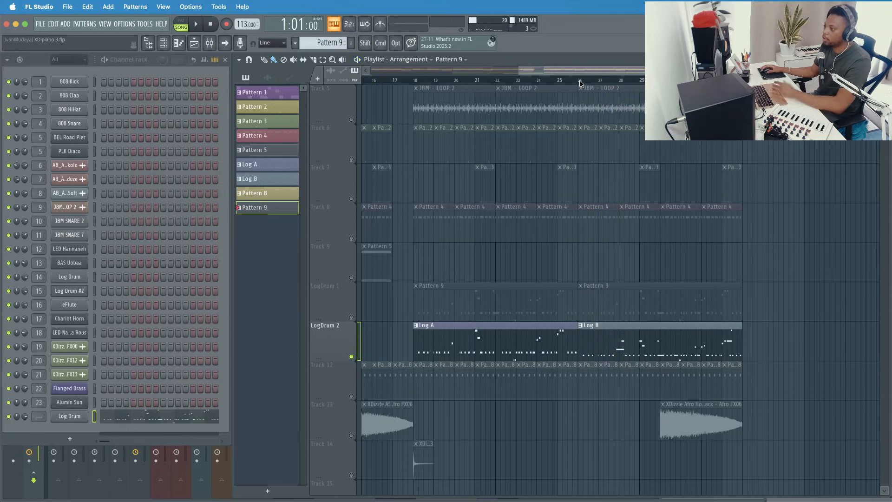
{"action": "right_click", "coordinate": [351, 357]}
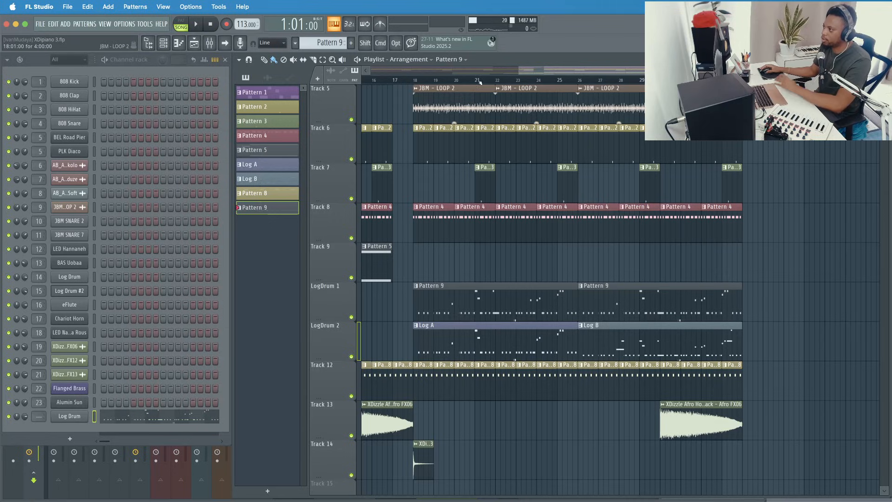
Step: Listen to the full arrangement with both log drum tracks, first from bar 18 and then from bar 26
{"action": "left_click", "coordinate": [413, 80]}
{"action": "key", "text": "space"}
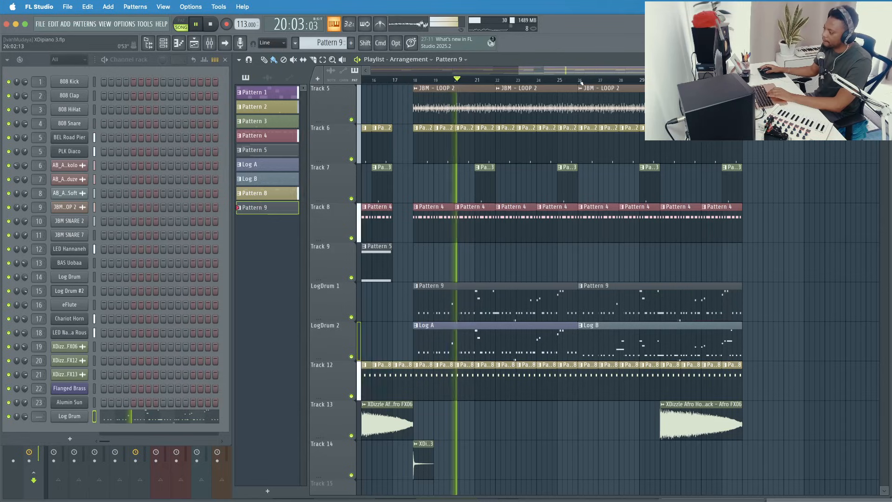
{"action": "key", "text": "space"}
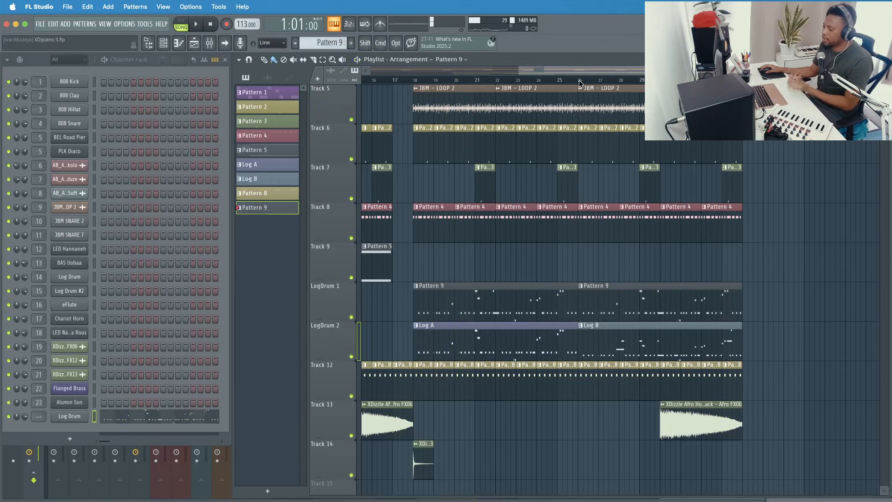
{"action": "left_click", "coordinate": [580, 83]}
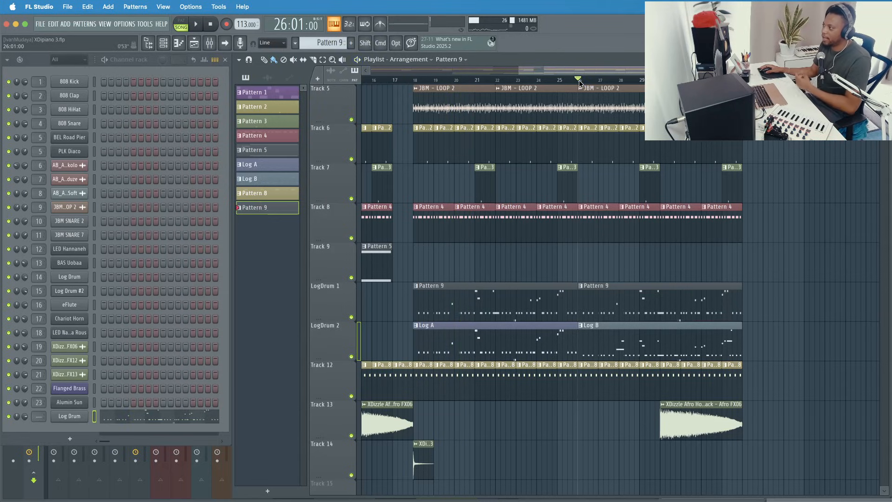
{"action": "key", "text": "space"}
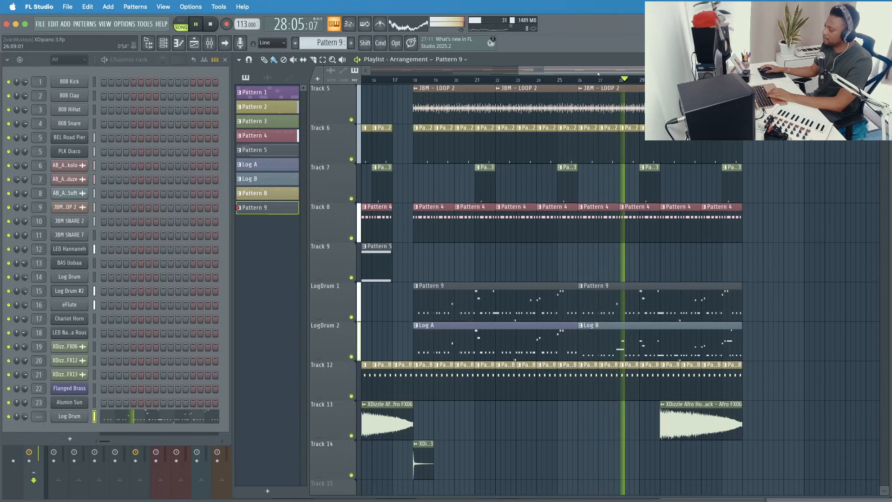
{"action": "key", "text": "space"}
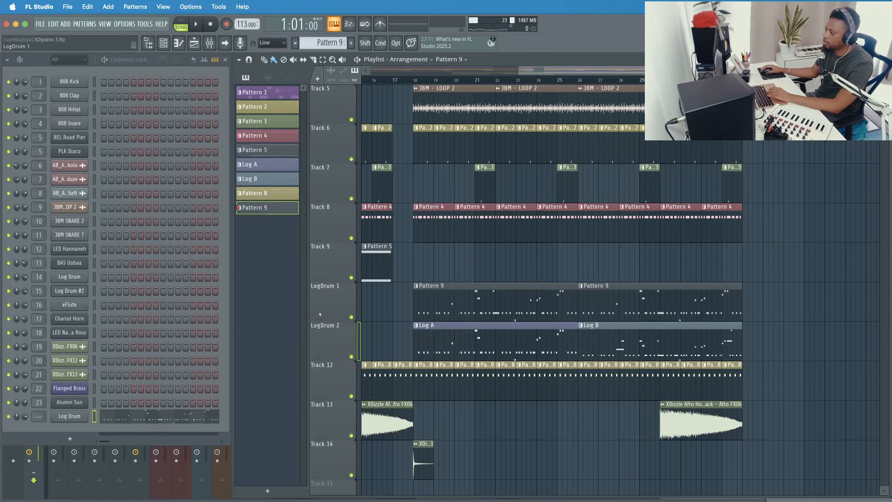
Step: Mute the LogDrum 1 track, select the Log A pattern, and inspect its eFlute channel's instrument before closing it
{"action": "left_click", "coordinate": [351, 317]}
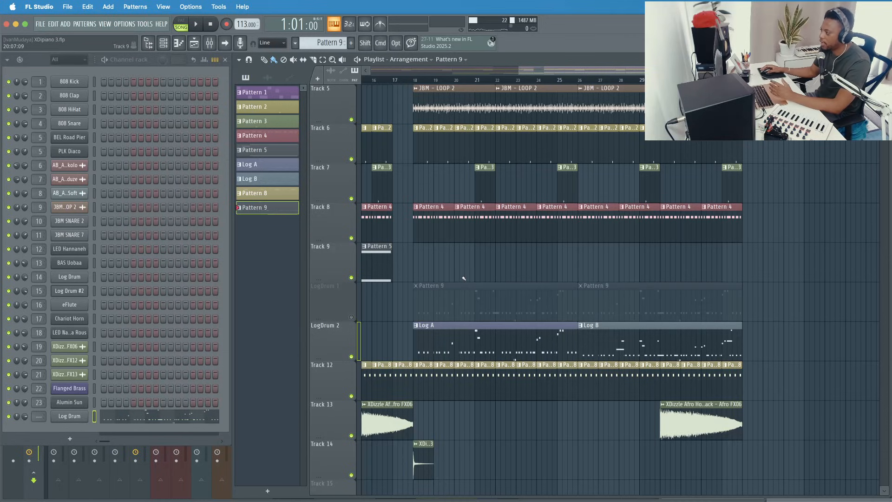
{"action": "left_click", "coordinate": [493, 347]}
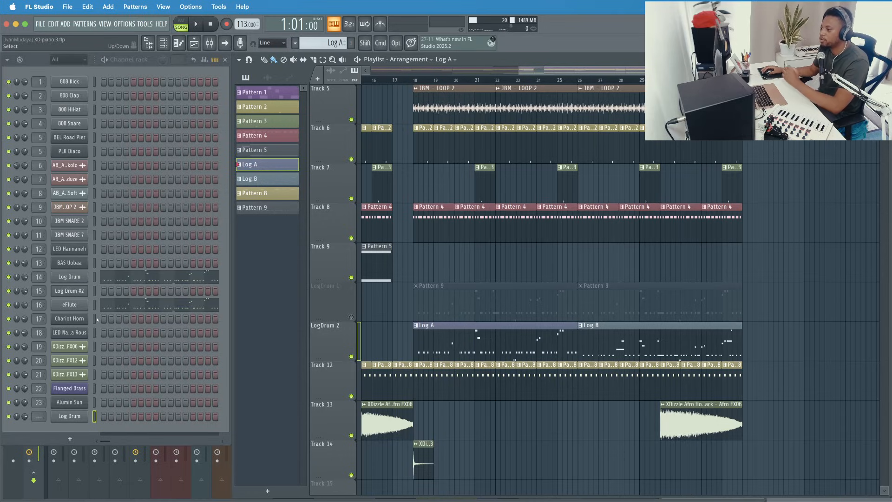
{"action": "left_click", "coordinate": [67, 306]}
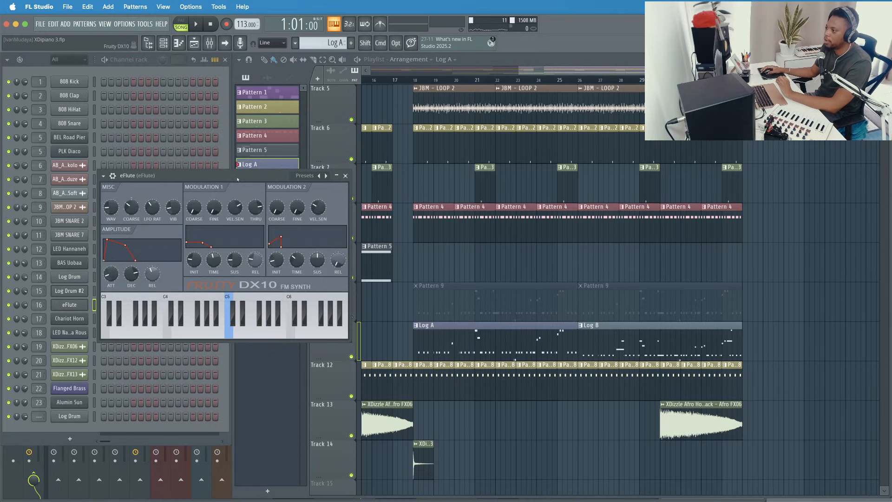
{"action": "left_click_drag", "start_coordinate": [238, 179], "coordinate": [296, 202]}
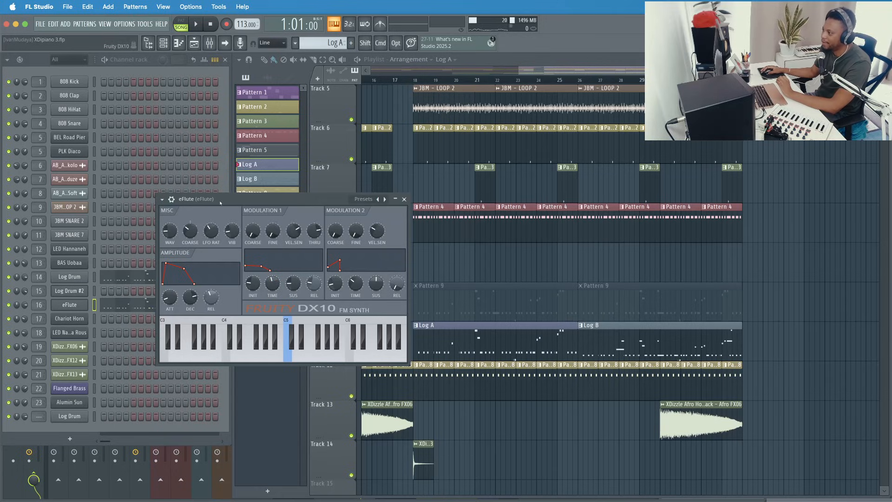
{"action": "left_click", "coordinate": [404, 199]}
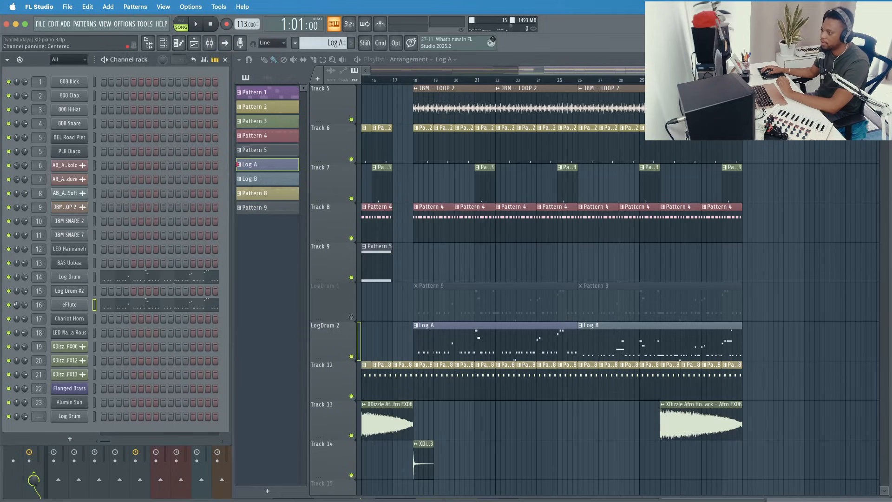
Step: Mute the eFlute channel, listen to the arrangement from bar 18 without it, and unmute the channel again
{"action": "left_click", "coordinate": [10, 305]}
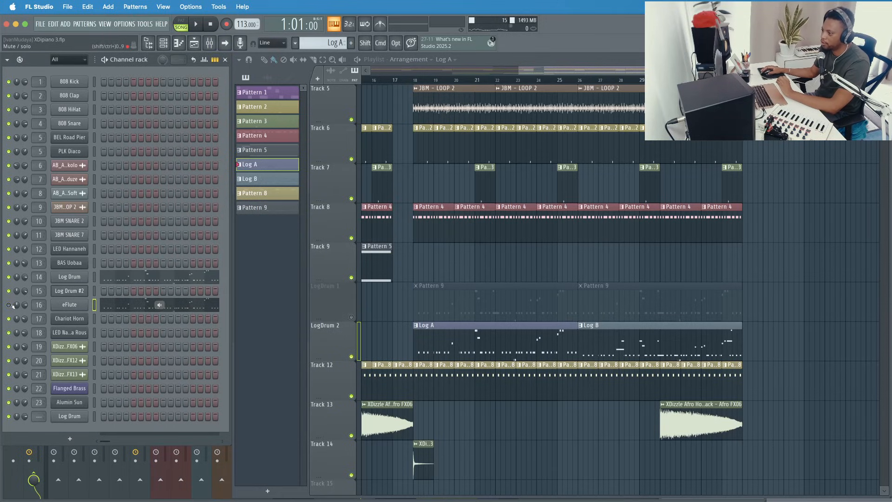
{"action": "left_click", "coordinate": [415, 83]}
{"action": "key", "text": "space"}
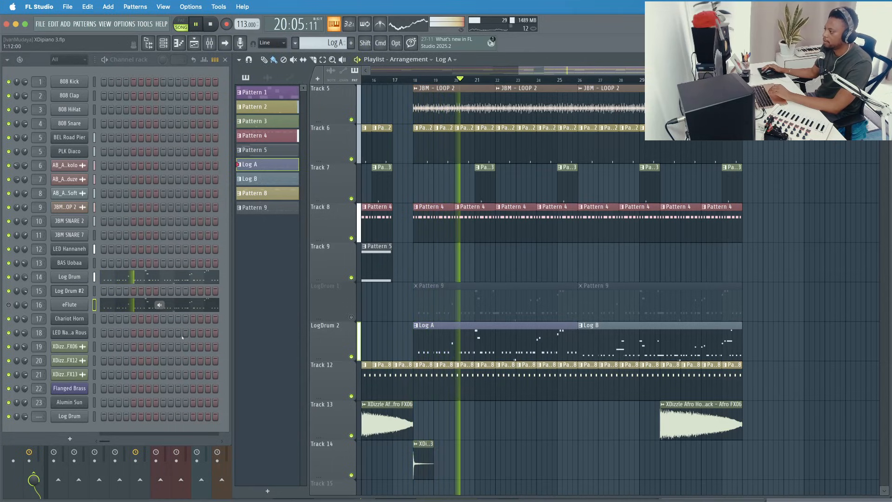
{"action": "key", "text": "space"}
{"action": "left_click", "coordinate": [9, 305]}
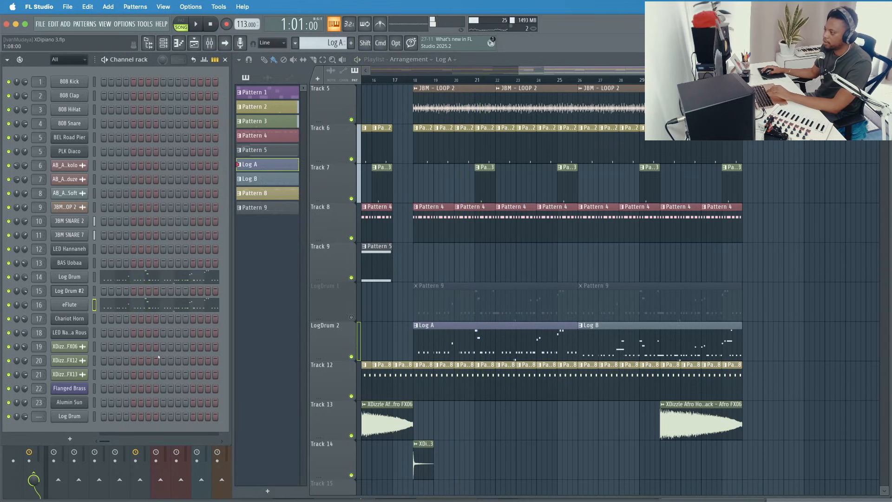
Step: Listen to the arrangement from the start of the Log A clip at bar 18 with eFlute sounding
{"action": "left_click", "coordinate": [418, 81]}
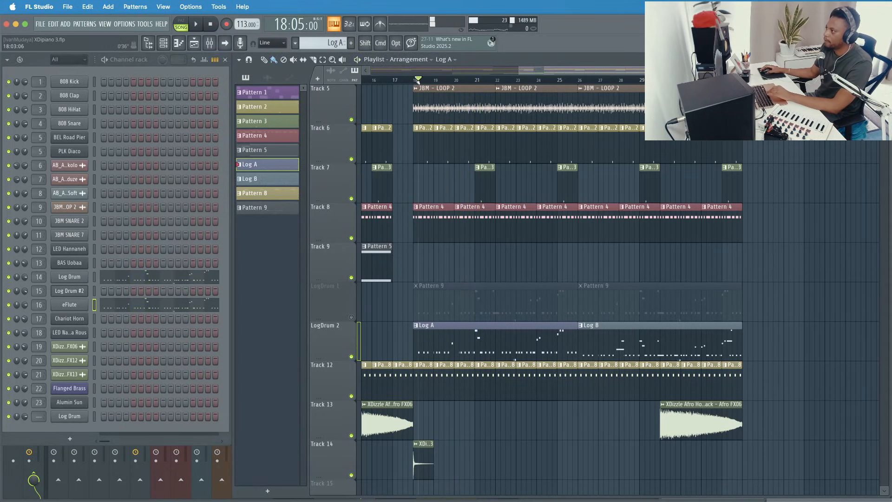
{"action": "key", "text": "space"}
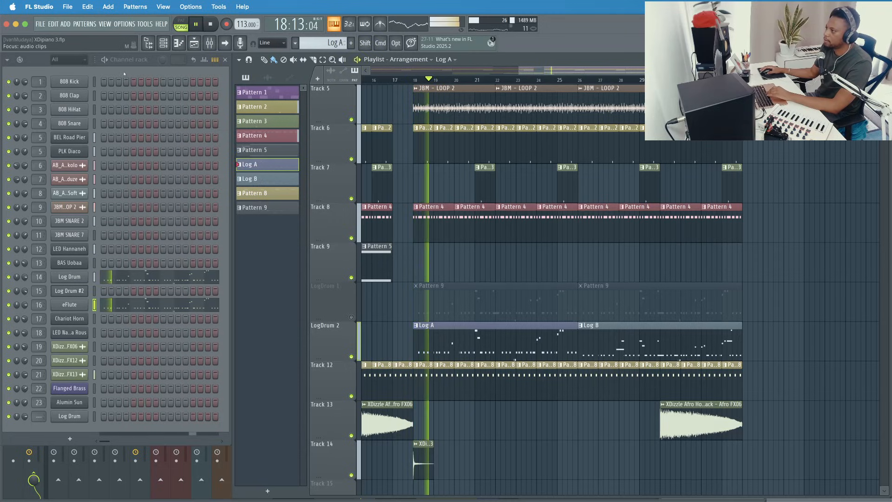
{"action": "left_click", "coordinate": [152, 69]}
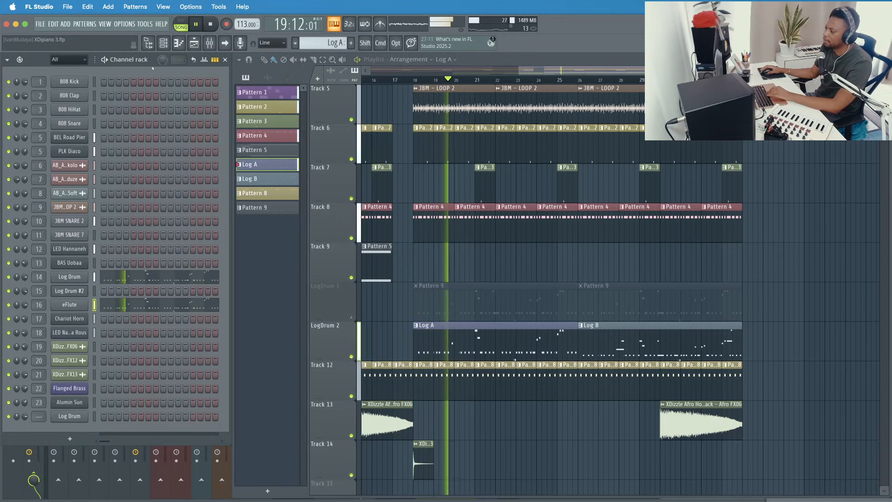
{"action": "key", "text": "space"}
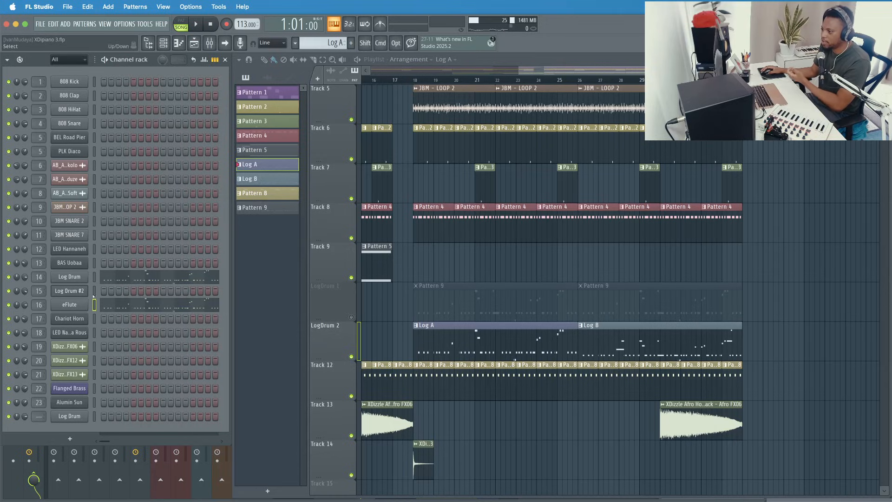
Step: Mute the Log Drum and Log Drum #2 channels, play from bar 18, and solo the LogDrum 2 track
{"action": "left_click", "coordinate": [8, 278]}
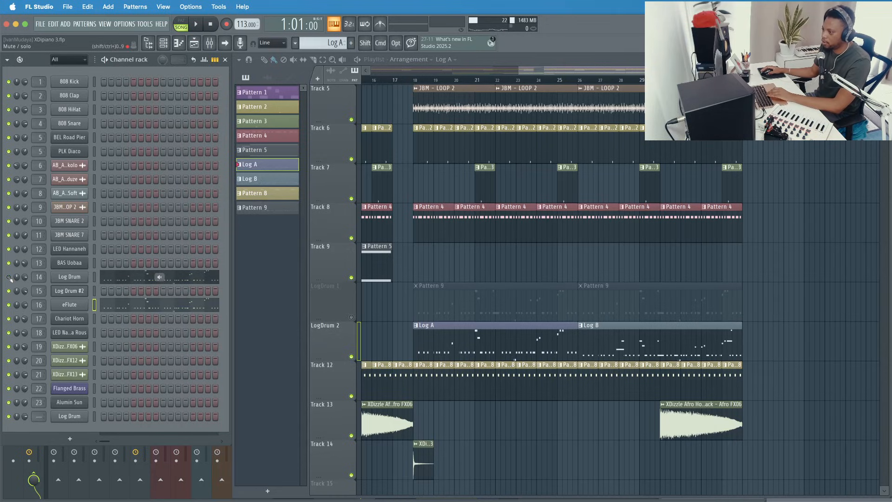
{"action": "left_click", "coordinate": [419, 81]}
{"action": "key", "text": "space"}
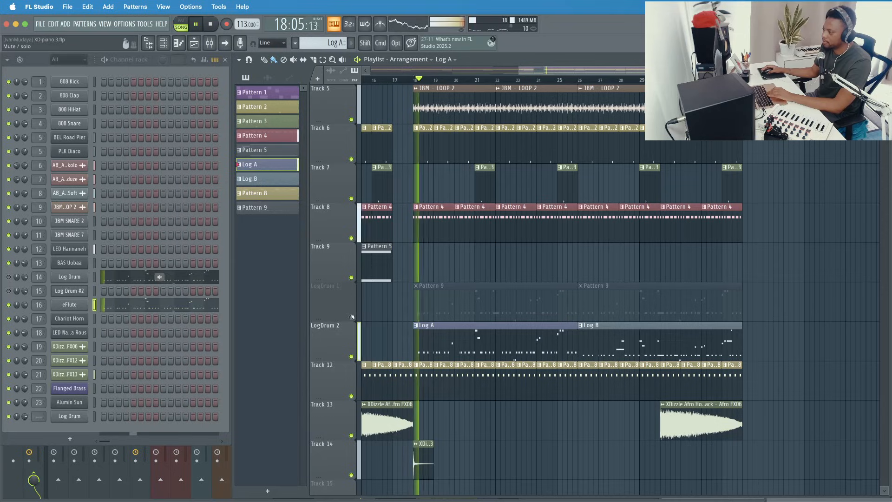
{"action": "right_click", "coordinate": [351, 356]}
{"action": "key", "text": "space"}
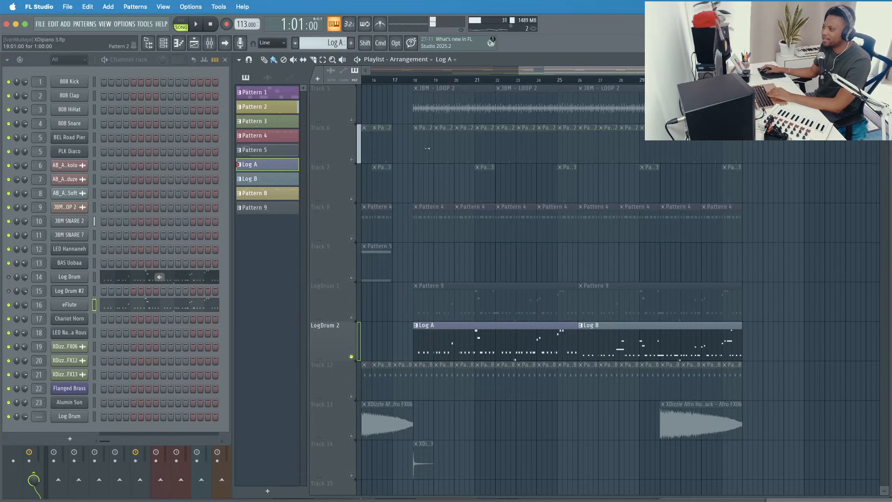
Step: Select bars 18 to 22 in the playlist as the loop range and play it briefly
{"action": "left_click_drag", "start_coordinate": [415, 81], "coordinate": [495, 82]}
{"action": "key", "text": "space"}
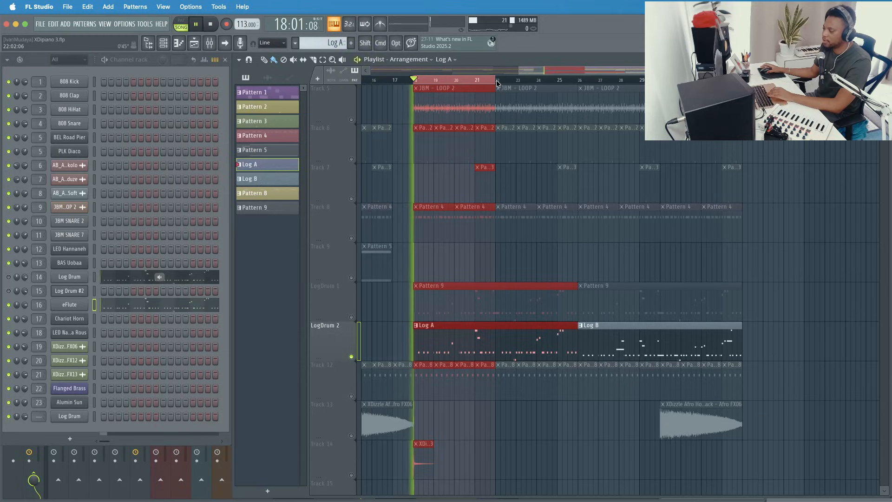
{"action": "key", "text": "space"}
Step: Add Fruity Parametric EQ 2 to the eFlute mixer track and examine the loop's spectrum in its enlarged window, then close it
{"action": "double_click", "coordinate": [40, 305]}
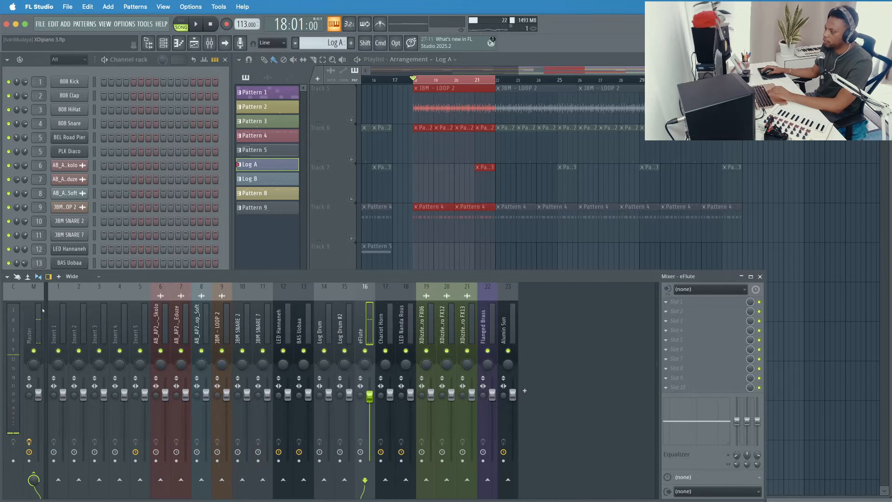
{"action": "left_click", "coordinate": [685, 303]}
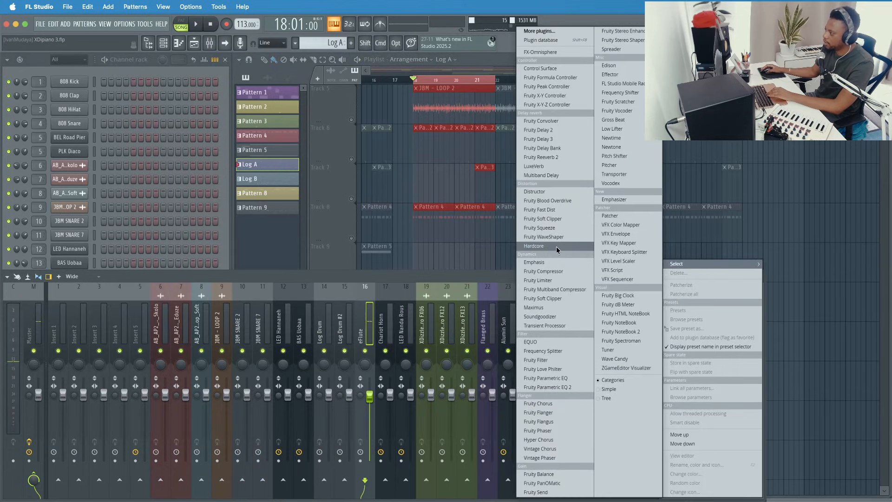
{"action": "left_click", "coordinate": [560, 386]}
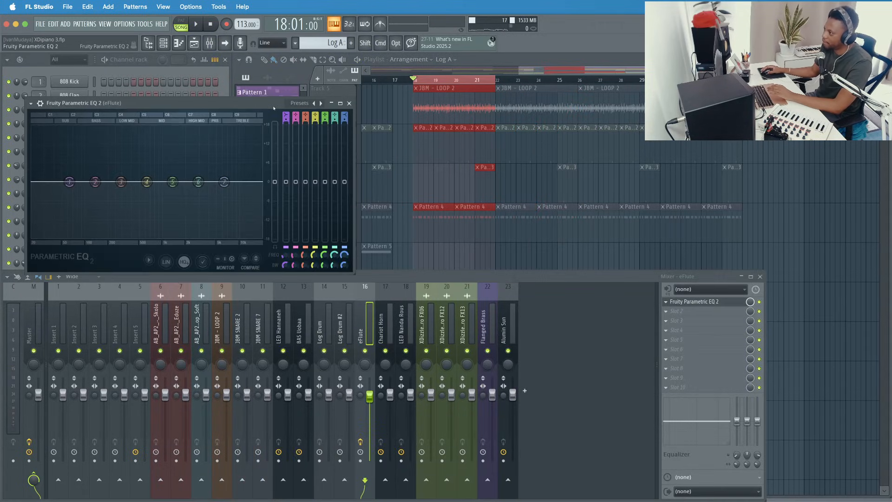
{"action": "left_click_drag", "start_coordinate": [274, 107], "coordinate": [320, 118]}
{"action": "left_click_drag", "start_coordinate": [398, 281], "coordinate": [539, 385]}
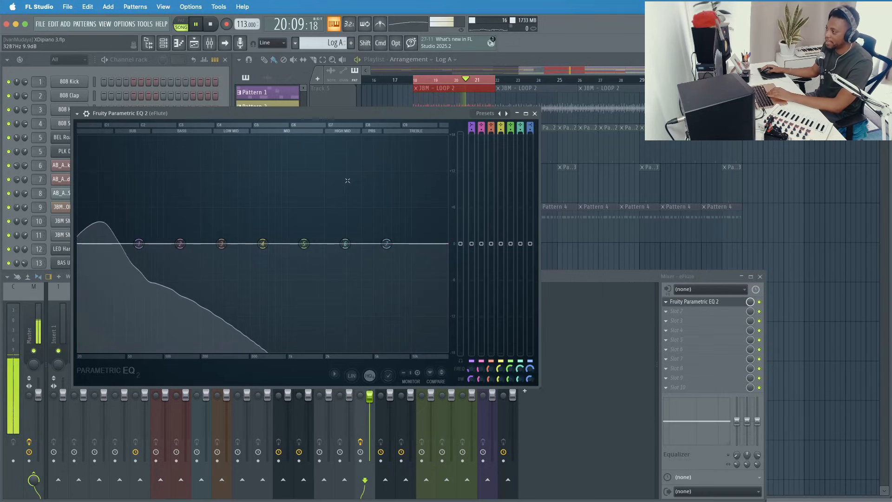
{"action": "key", "text": "space"}
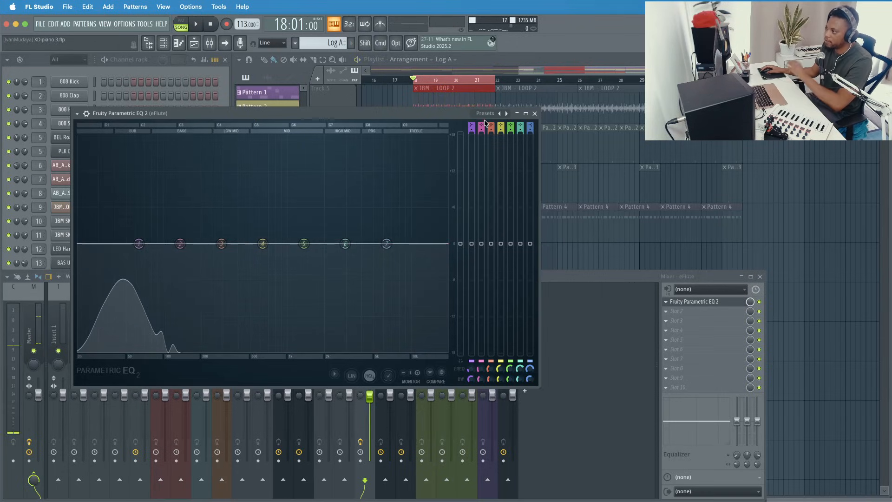
{"action": "left_click", "coordinate": [534, 114]}
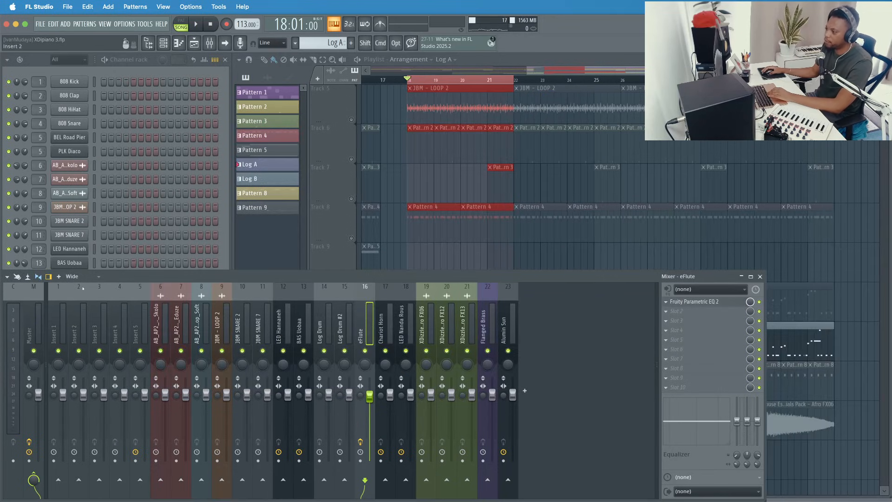
Step: Unmute the Log Drum #2 channel and load Fruity Parametric EQ 2 in the first effect slot of its mixer track
{"action": "left_click", "coordinate": [153, 64]}
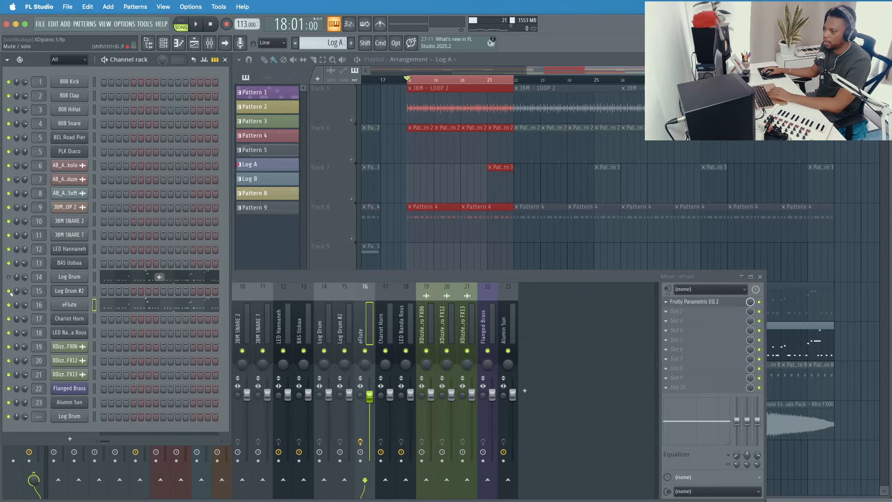
{"action": "double_click", "coordinate": [37, 292]}
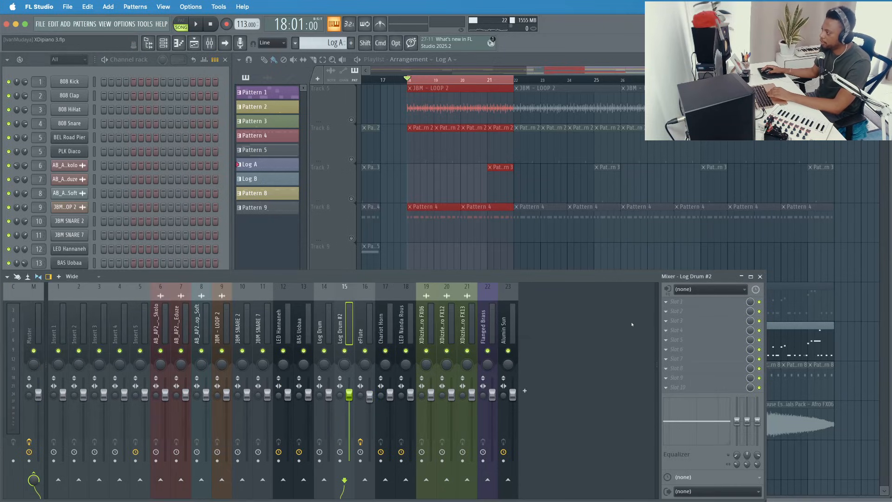
{"action": "left_click", "coordinate": [692, 302]}
{"action": "left_click", "coordinate": [546, 387]}
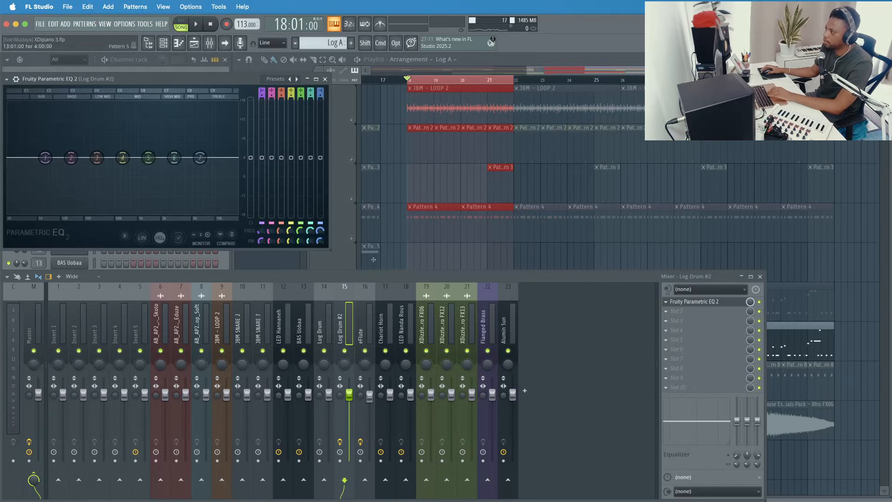
Step: Play the loop briefly, then move the Log Drum #2 EQ window over the playlist and bring the channel rack forward
{"action": "key", "text": "space"}
{"action": "key", "text": "space"}
{"action": "left_click", "coordinate": [494, 62]}
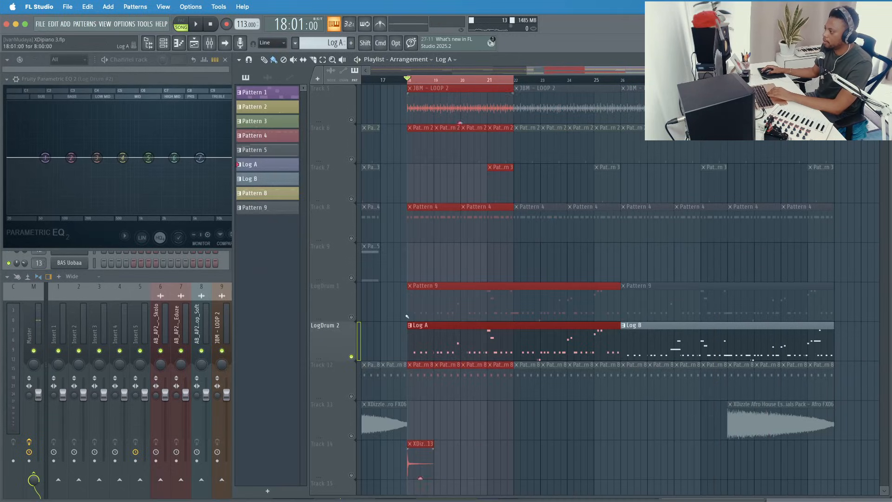
{"action": "left_click_drag", "start_coordinate": [174, 80], "coordinate": [515, 147]}
{"action": "left_click", "coordinate": [184, 73]}
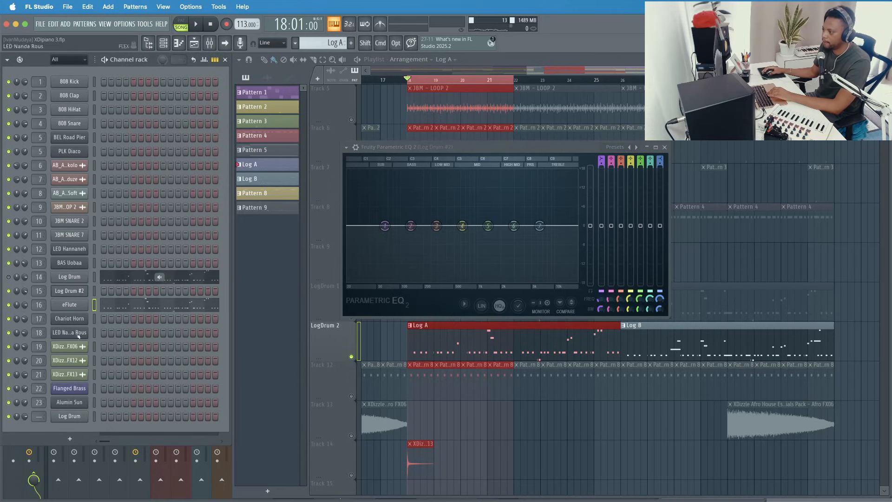
Step: Unmute the Log Drum channel and load Fruity Parametric EQ 2 in the first effect slot of its mixer track
{"action": "left_click_drag", "start_coordinate": [543, 148], "coordinate": [531, 109]}
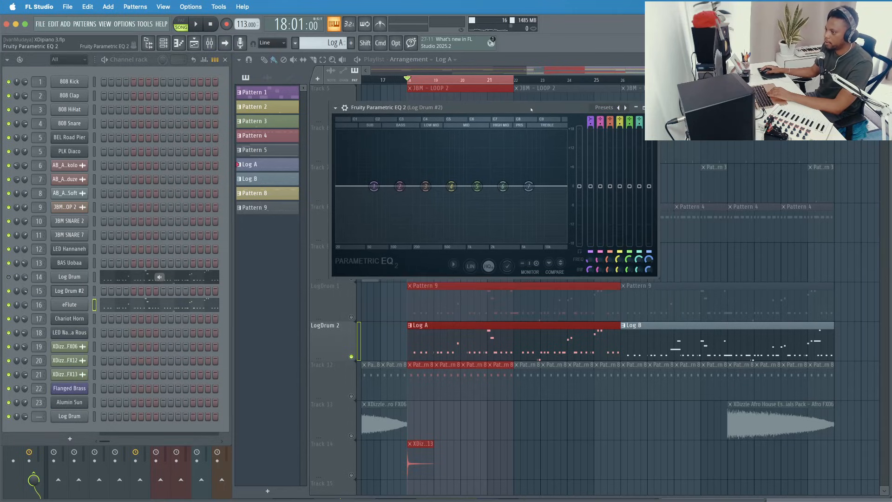
{"action": "left_click", "coordinate": [606, 346]}
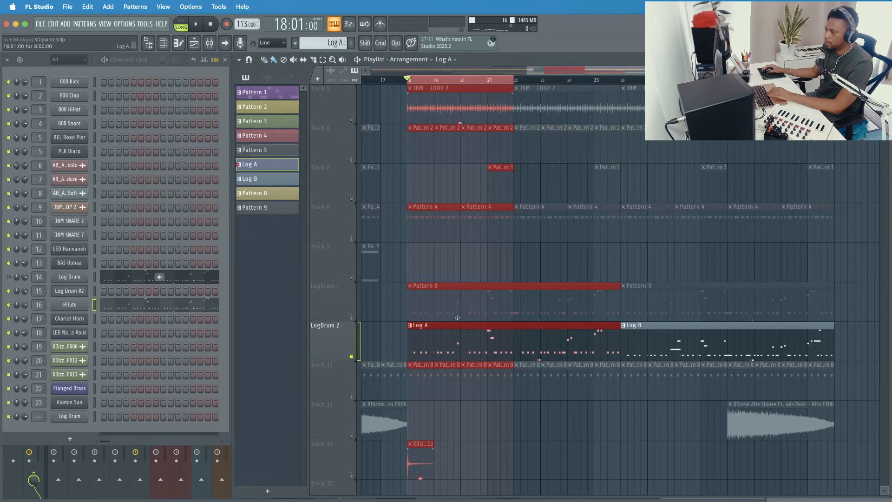
{"action": "left_click", "coordinate": [8, 277]}
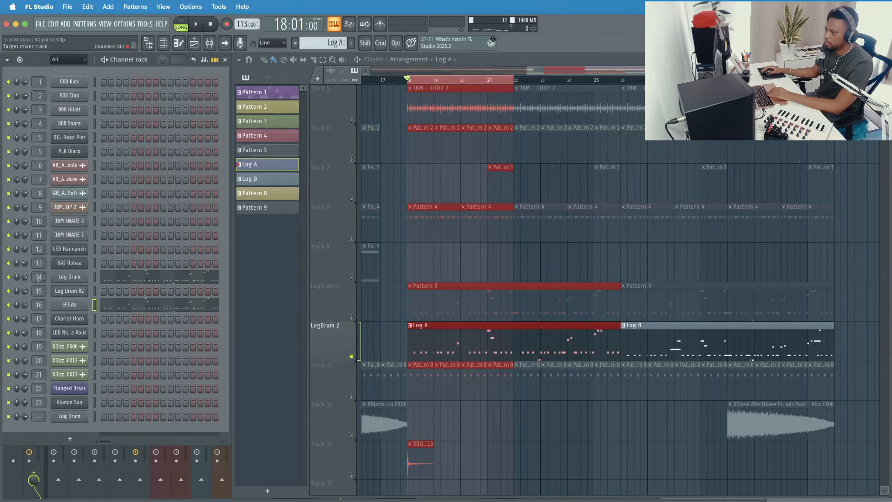
{"action": "double_click", "coordinate": [40, 278]}
{"action": "left_click", "coordinate": [690, 302]}
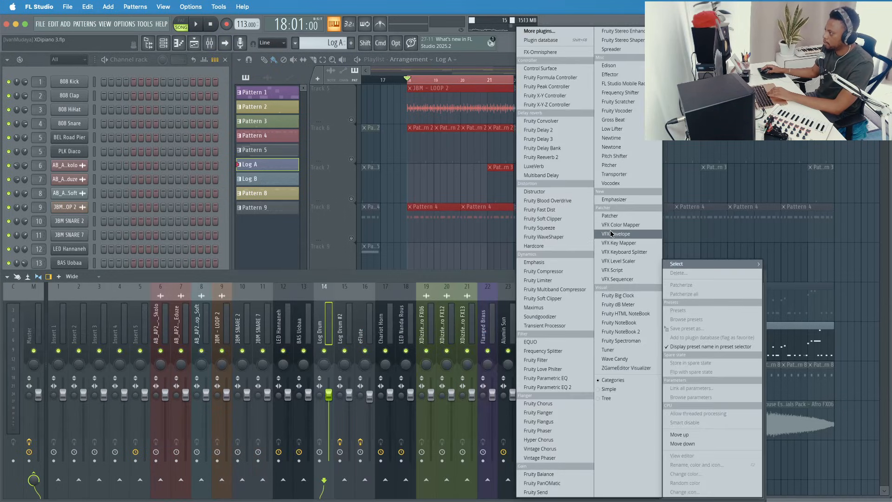
{"action": "left_click", "coordinate": [556, 387]}
Step: Play the loop and examine the Log Drum spectrum in an enlarged EQ window, then stop and move the window aside
{"action": "key", "text": "space"}
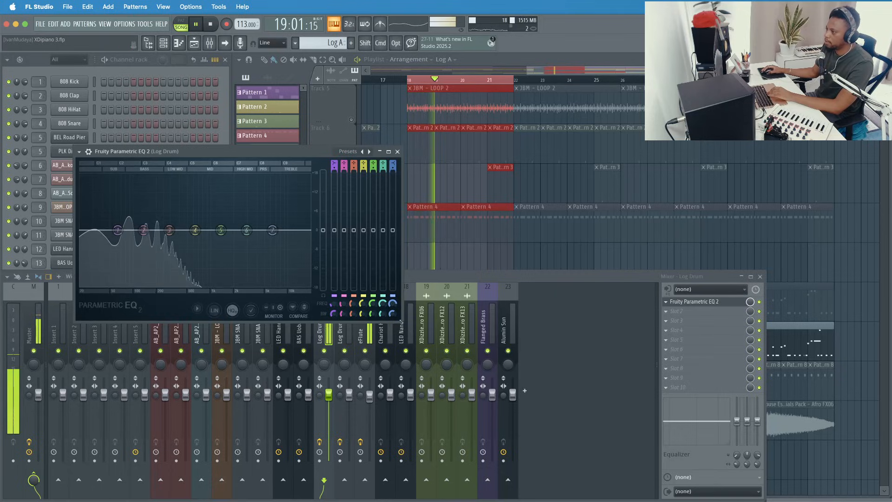
{"action": "left_click_drag", "start_coordinate": [400, 321], "coordinate": [502, 386]}
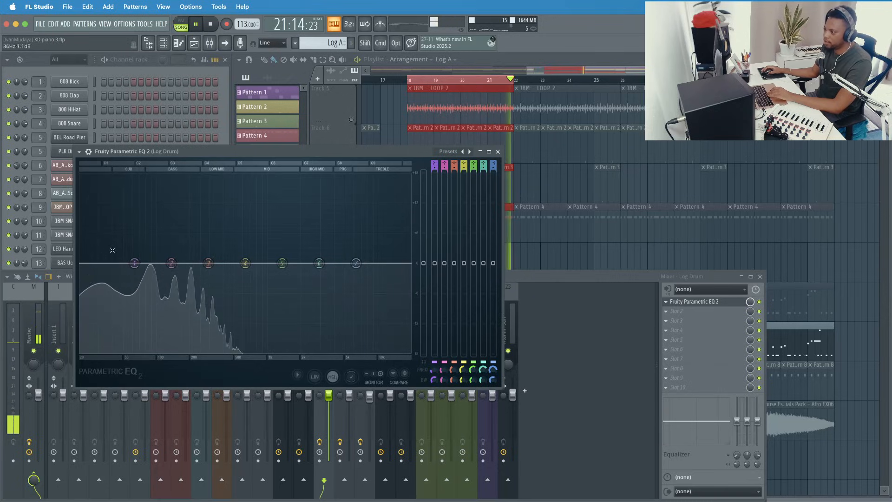
{"action": "key", "text": "space"}
{"action": "key", "text": "space"}
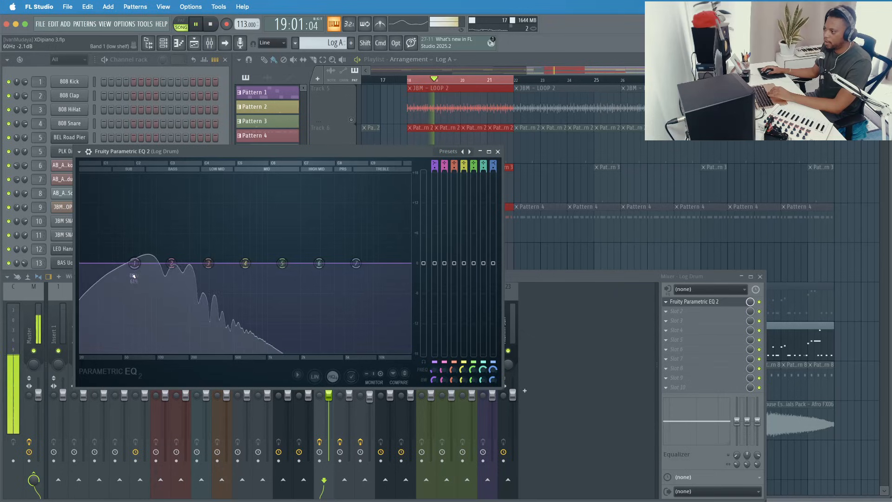
{"action": "key", "text": "space"}
{"action": "left_click_drag", "start_coordinate": [237, 155], "coordinate": [290, 151]}
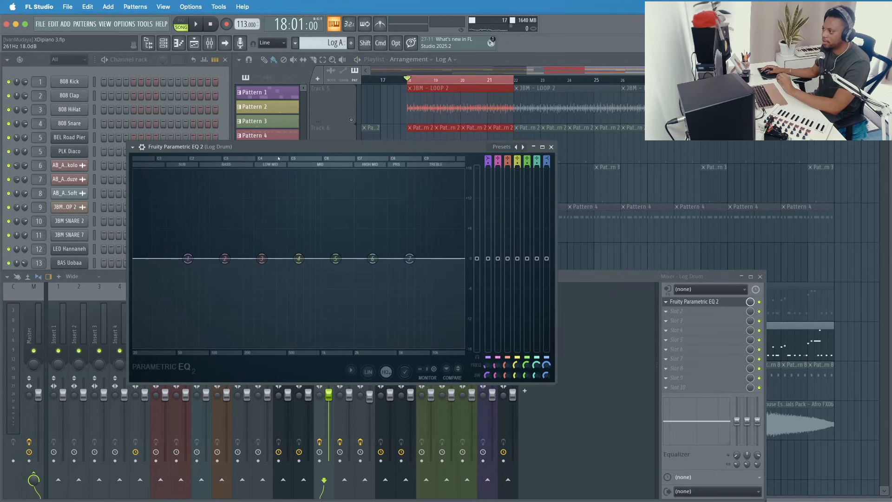
Step: Replay the loop briefly to check the Log Drum spectrum, then reopen its EQ from the mixer track
{"action": "left_click", "coordinate": [155, 71]}
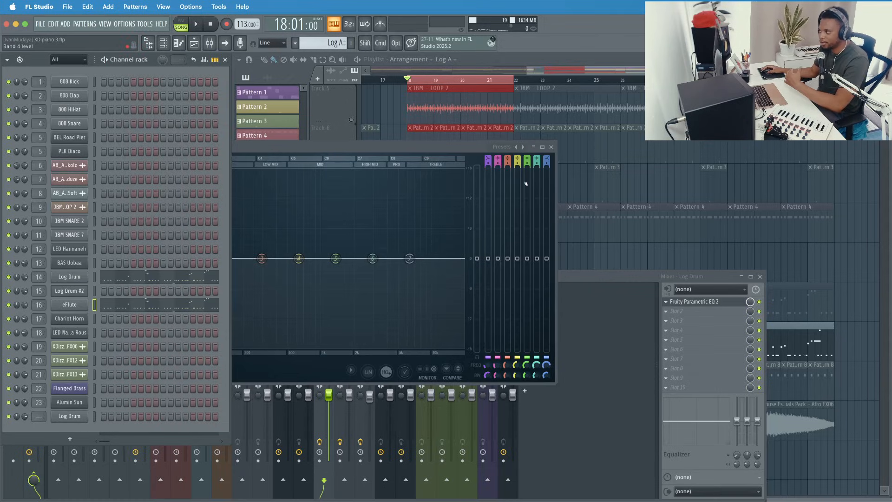
{"action": "left_click", "coordinate": [409, 152]}
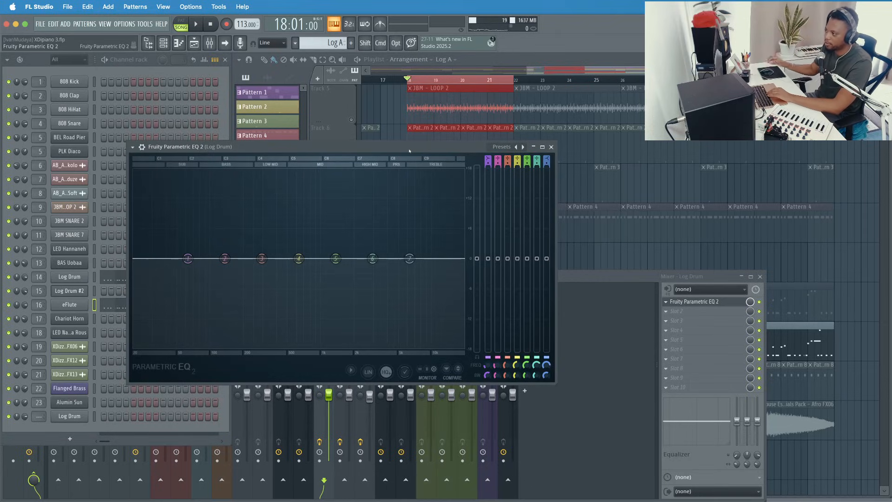
{"action": "key", "text": "space"}
{"action": "key", "text": "space"}
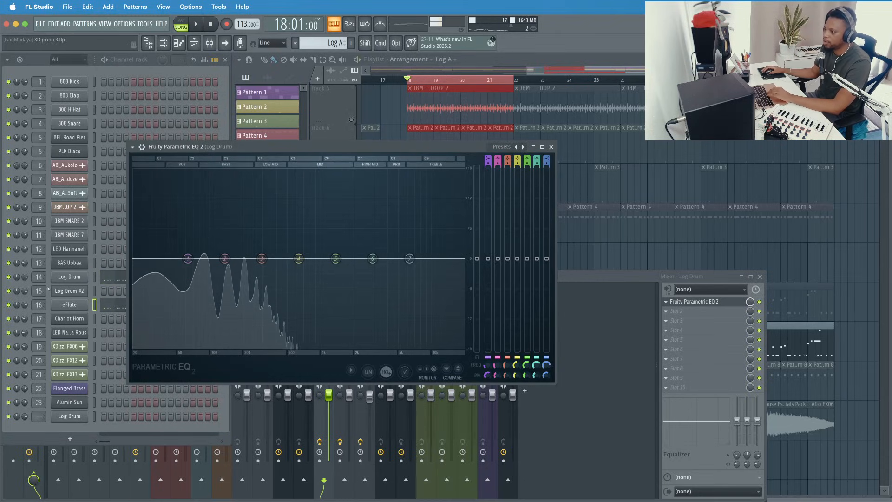
{"action": "left_click", "coordinate": [91, 282]}
{"action": "double_click", "coordinate": [39, 277]}
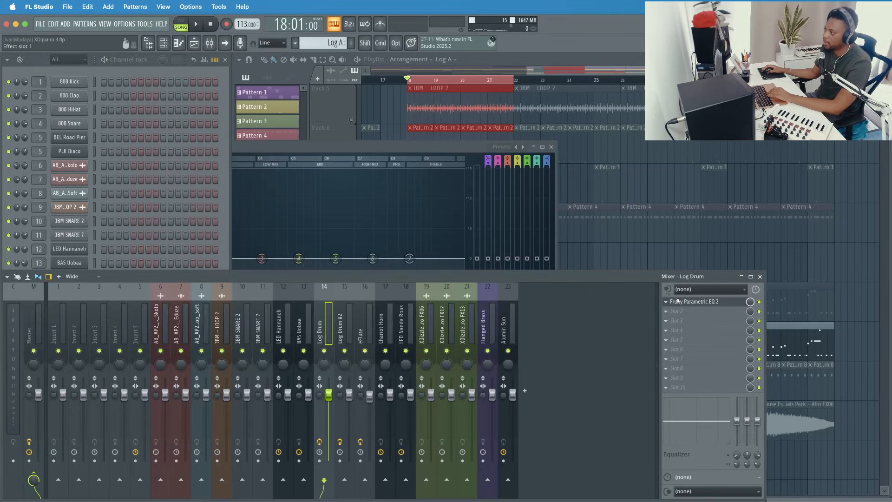
{"action": "left_click", "coordinate": [718, 302]}
{"action": "left_click", "coordinate": [718, 302]}
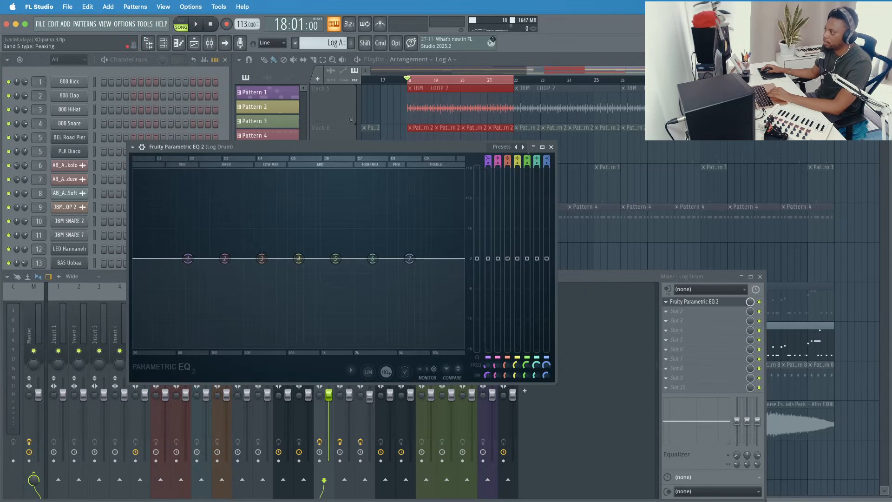
Step: Apply the 30Hz + 18kHz cut preset to the Log Drum EQ and raise its low-cut frequency to about 65 Hz
{"action": "left_click", "coordinate": [524, 148]}
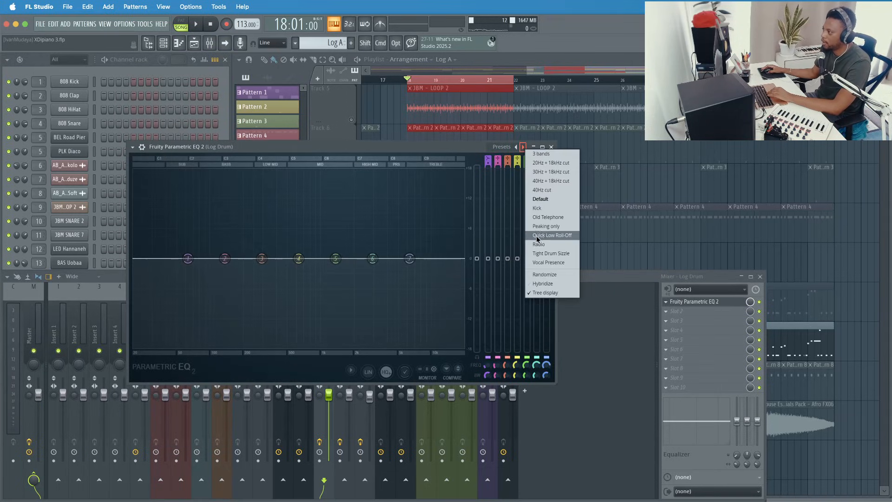
{"action": "left_click", "coordinate": [550, 168]}
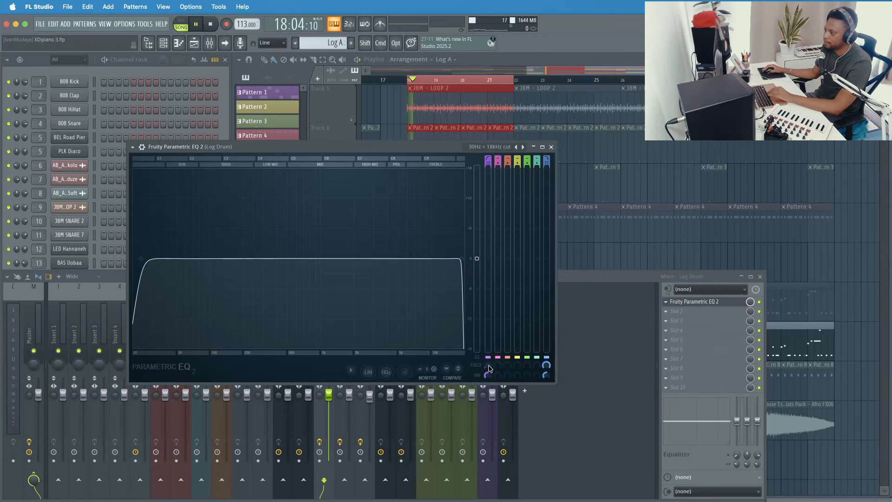
{"action": "left_click_drag", "start_coordinate": [489, 367], "coordinate": [489, 349]}
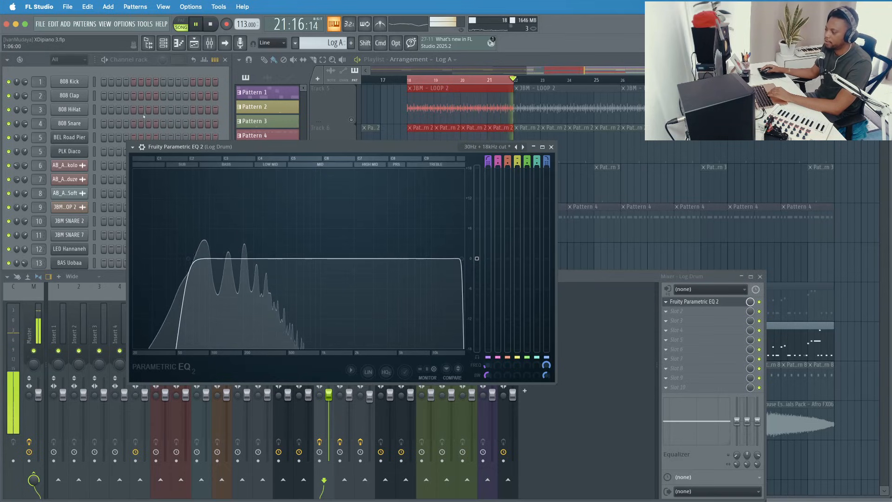
Step: Try the Log Drum low cut at about 139 Hz during playback, return it to 65 Hz and stop the loop
{"action": "left_click_drag", "start_coordinate": [189, 258], "coordinate": [224, 259]}
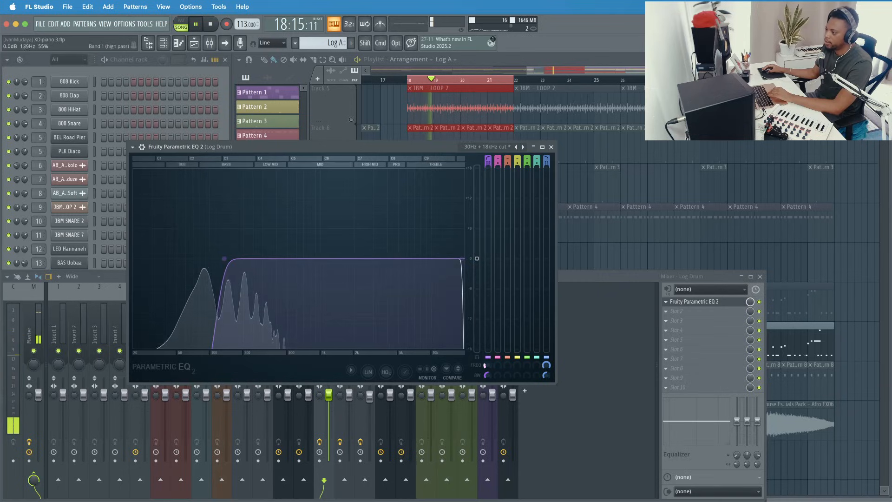
{"action": "left_click_drag", "start_coordinate": [487, 368], "coordinate": [487, 382]}
{"action": "key", "text": "space"}
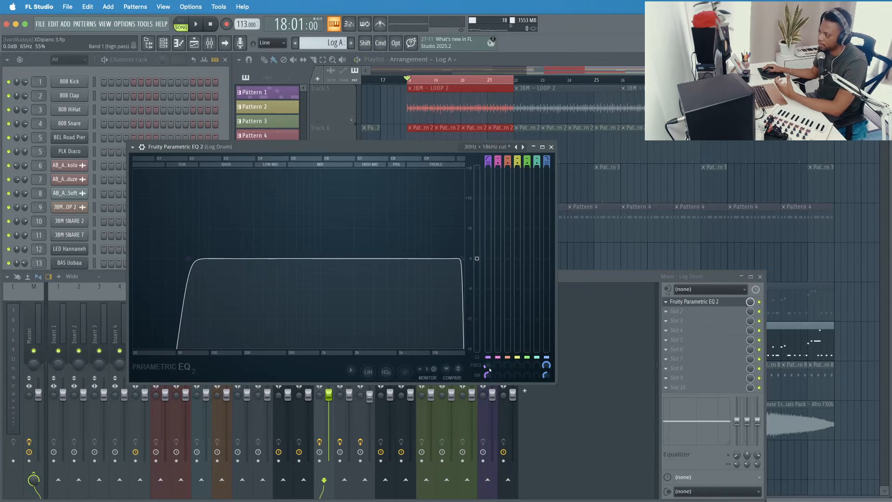
Step: Lower the Log Drum EQ's low-cut frequency to 44 Hz, audition the loop briefly and close the EQ window
{"action": "left_click_drag", "start_coordinate": [487, 366], "coordinate": [487, 370]}
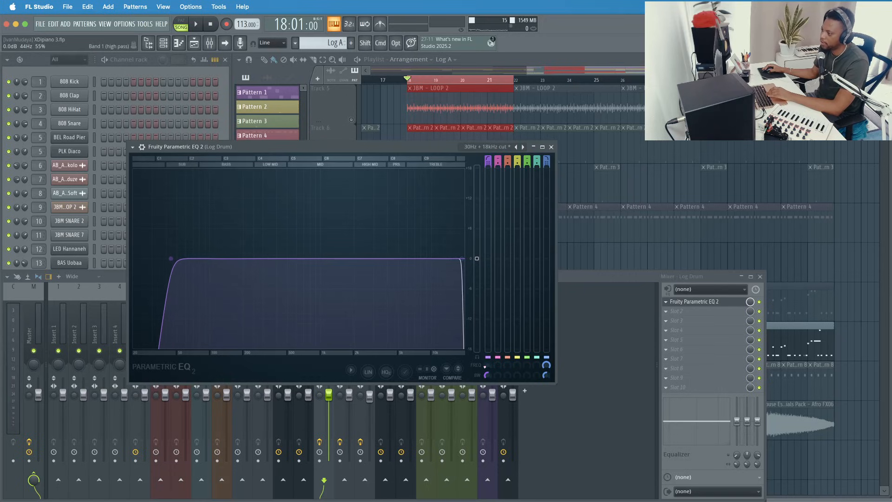
{"action": "key", "text": "space"}
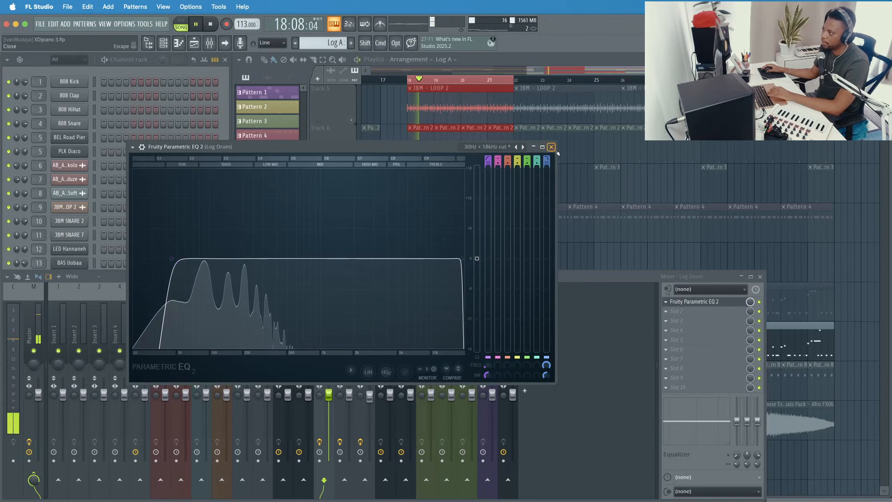
{"action": "key", "text": "Escape"}
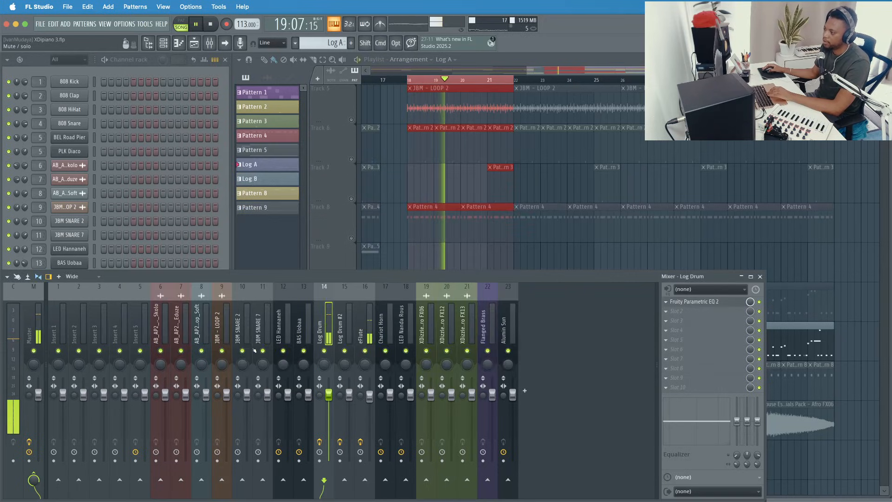
{"action": "key", "text": "space"}
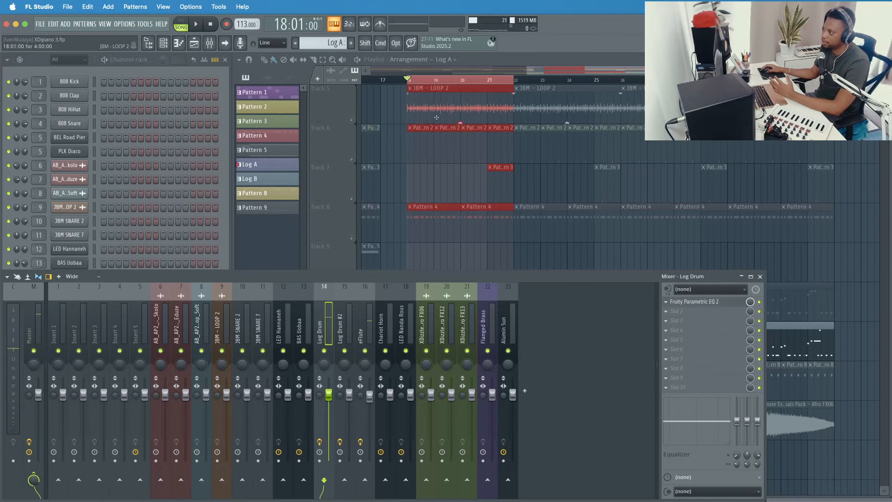
Step: Close the Log Drum #2 EQ and instrument windows and show the playlist beside the channel rack
{"action": "key", "text": "F9"}
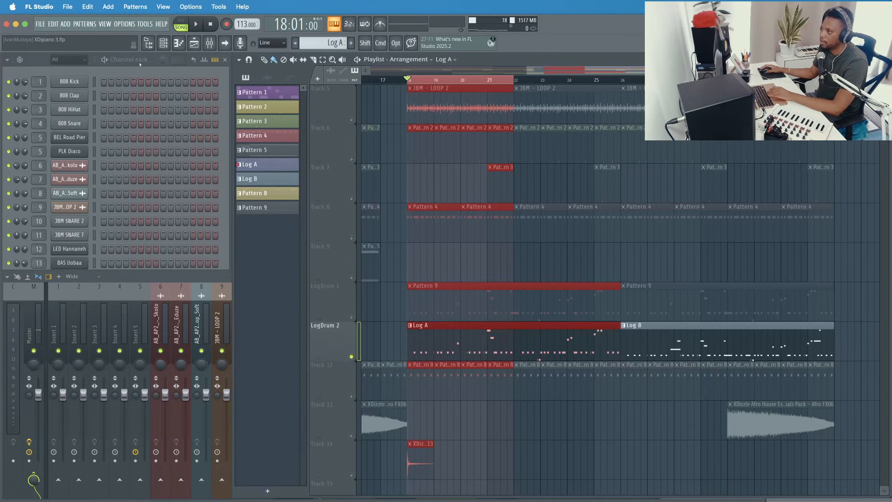
{"action": "left_click", "coordinate": [140, 63]}
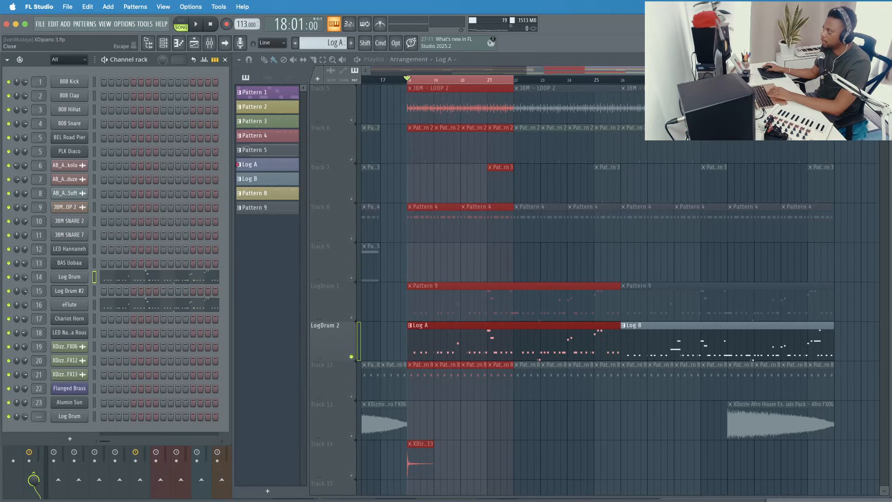
{"action": "left_click", "coordinate": [884, 60]}
{"action": "left_click", "coordinate": [643, 107]}
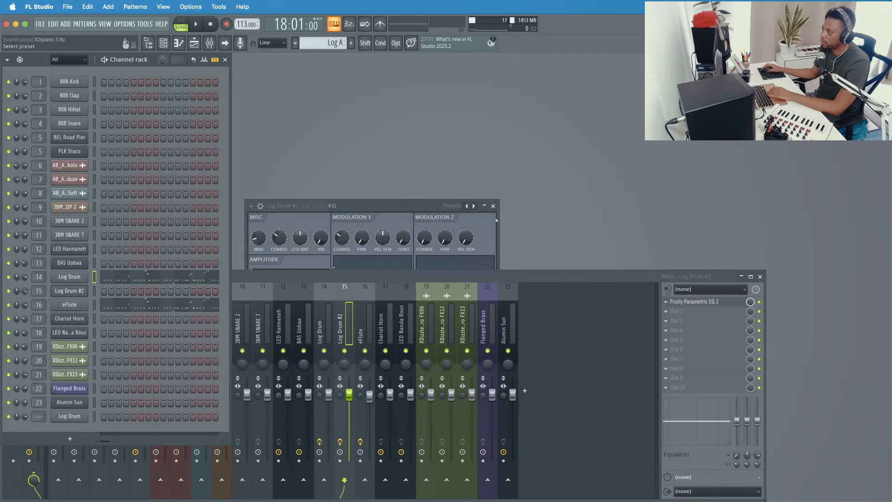
{"action": "left_click", "coordinate": [493, 207]}
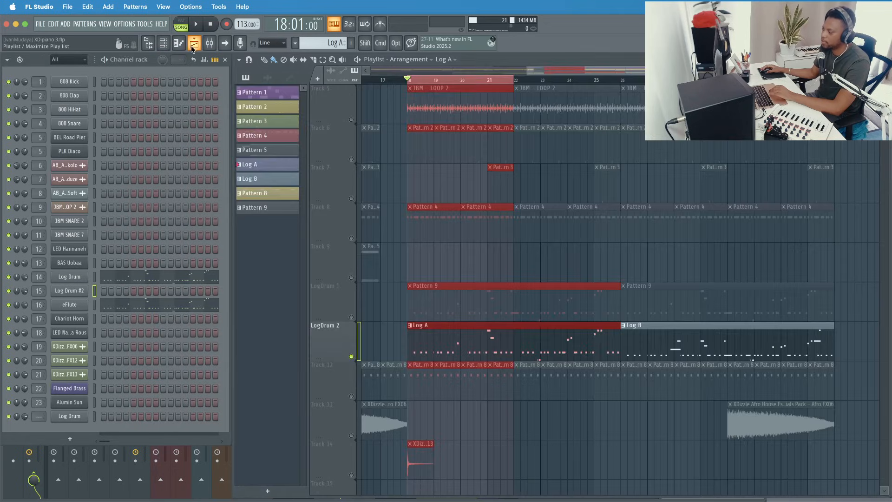
{"action": "left_click", "coordinate": [193, 44]}
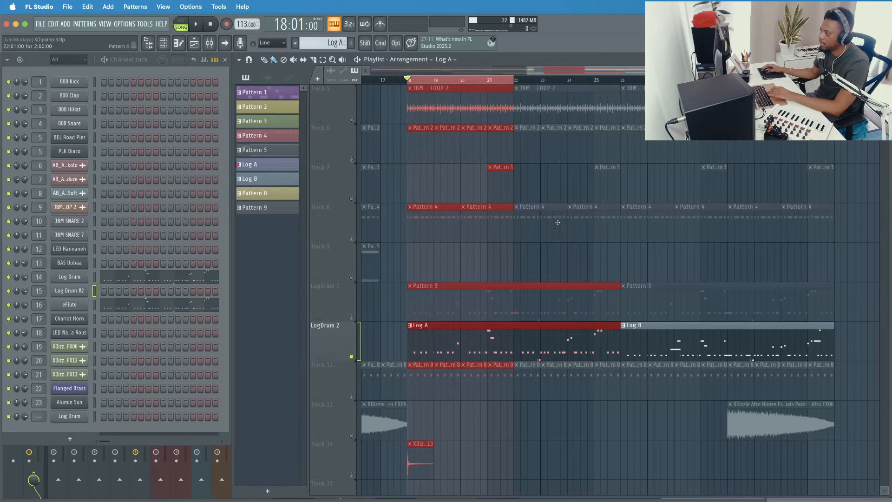
Step: Unsolo the LogDrum 2 track to reactivate all playlist tracks, then mute only the LogDrum 1 track
{"action": "left_click", "coordinate": [351, 120]}
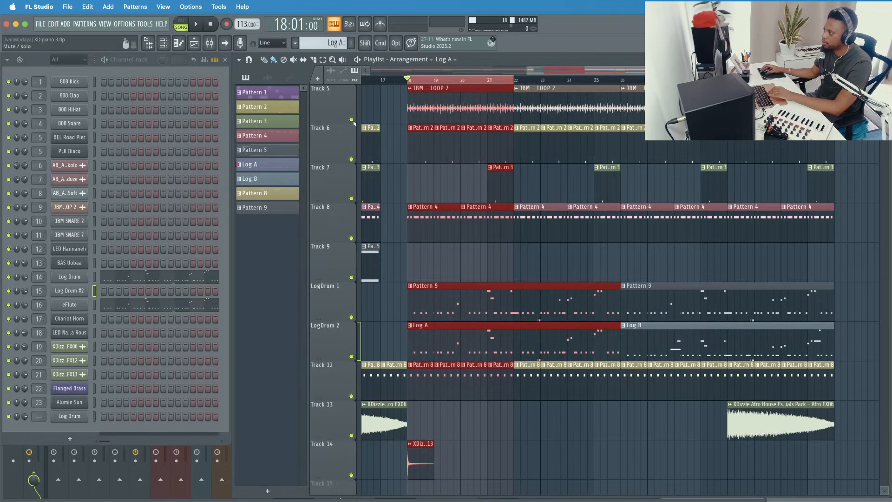
{"action": "scroll", "coordinate": [621, 288], "scroll_direction": "up", "scroll_amount": 3}
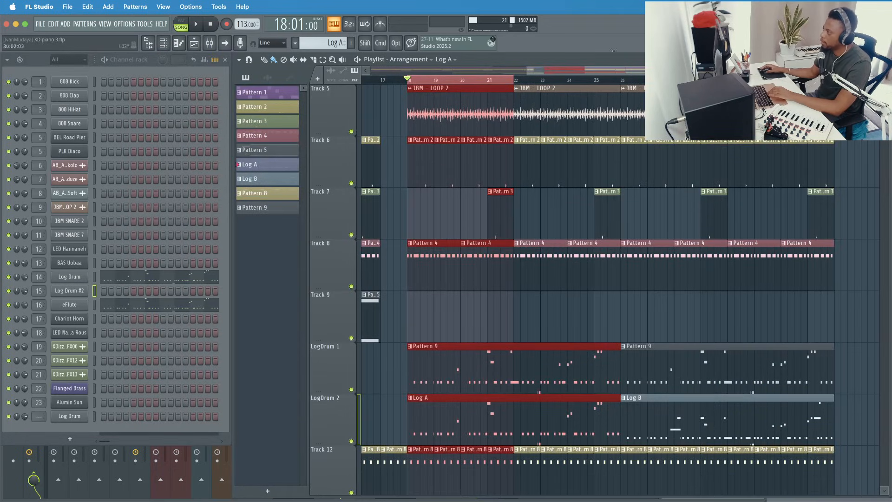
{"action": "scroll", "coordinate": [569, 82], "scroll_direction": "up", "scroll_amount": 2}
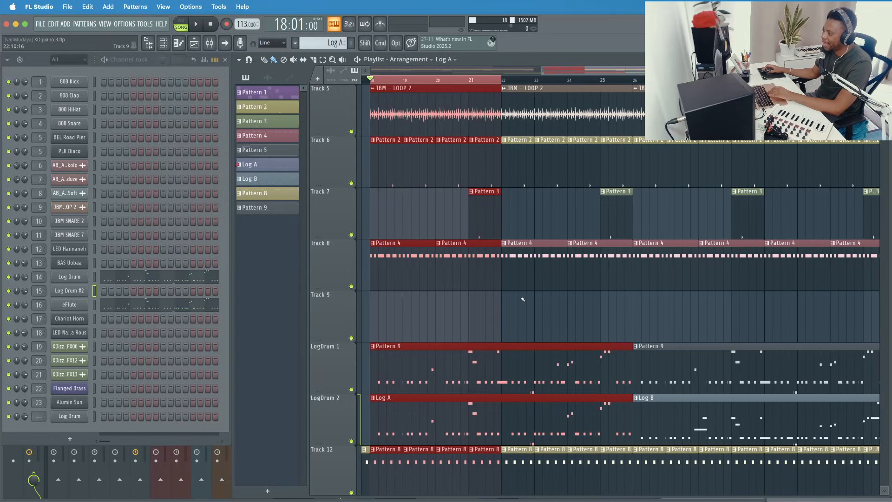
{"action": "scroll", "coordinate": [373, 238], "scroll_direction": "down", "scroll_amount": 2}
{"action": "left_click", "coordinate": [352, 287]}
{"action": "left_click", "coordinate": [352, 287]}
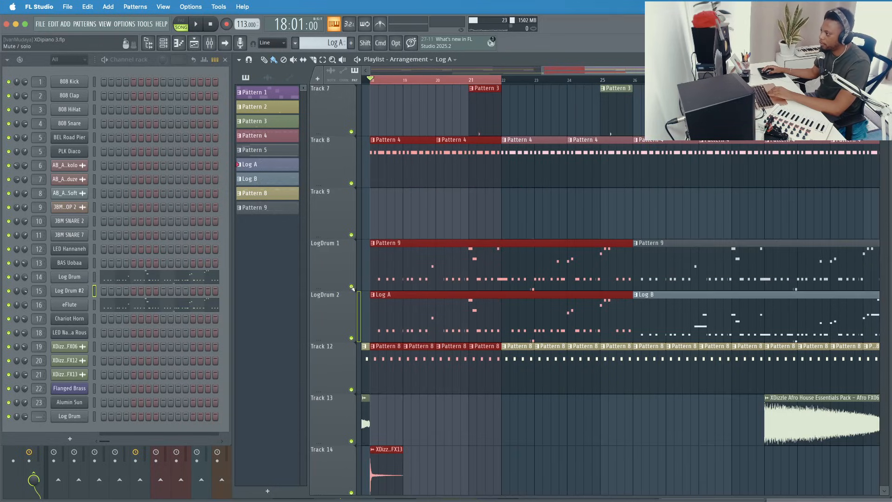
{"action": "left_click", "coordinate": [460, 272]}
{"action": "left_click", "coordinate": [352, 287]}
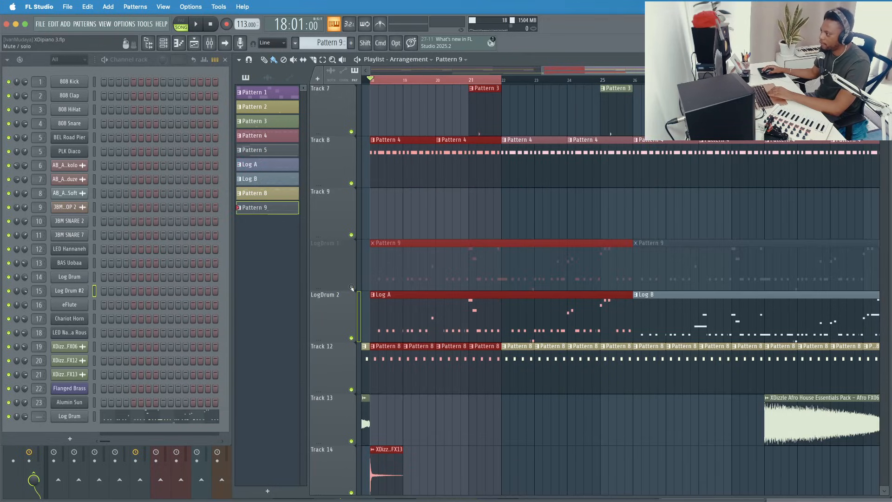
Step: Examine the Log B pattern's Log Drum #2 notes in the piano roll, then bring the playlist back to the front
{"action": "left_click", "coordinate": [462, 319]}
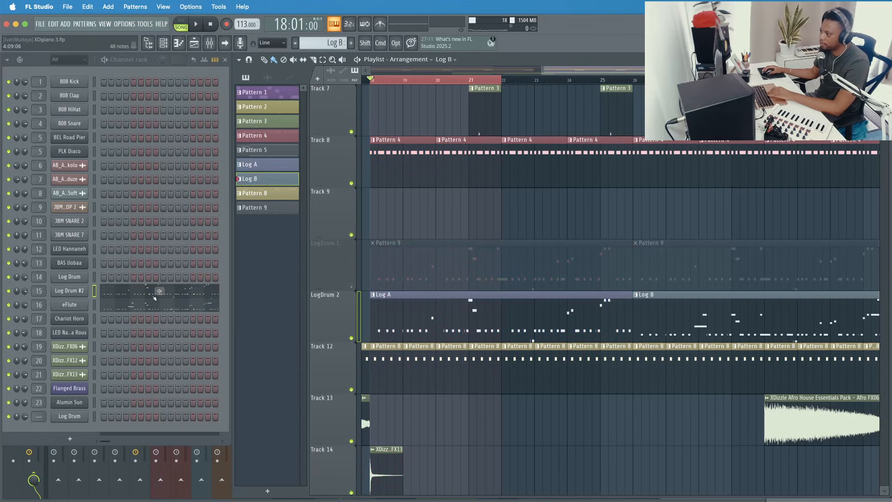
{"action": "left_click", "coordinate": [138, 294]}
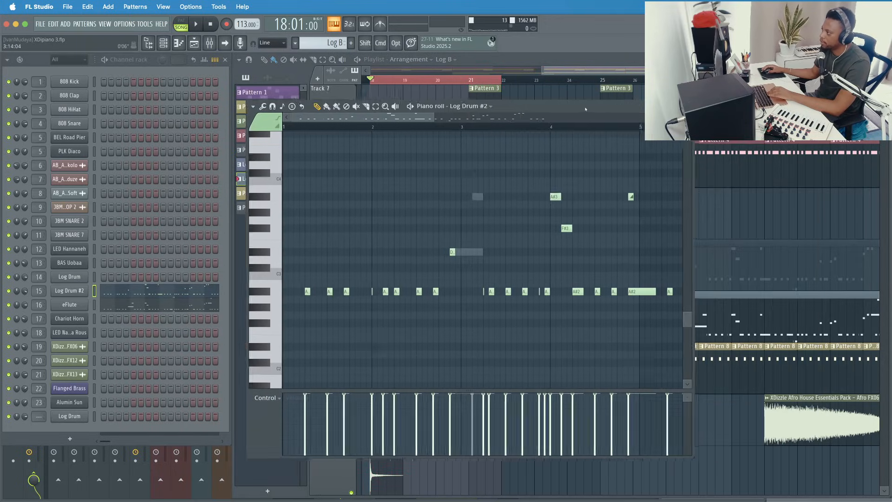
{"action": "left_click", "coordinate": [605, 310]}
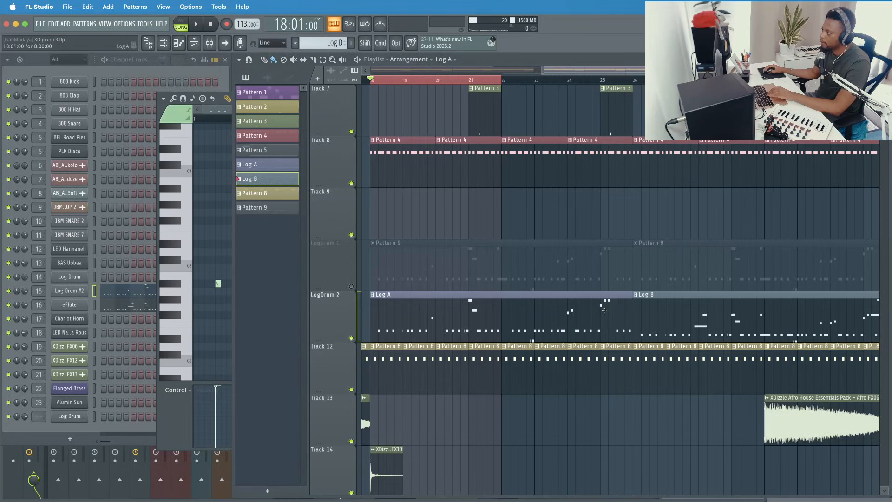
Step: Open the Log B pattern's Log Drum #2 notes in the piano roll, then switch to pattern playback with the eFlute channel muted
{"action": "left_click", "coordinate": [749, 324]}
{"action": "left_click_drag", "start_coordinate": [351, 109], "coordinate": [84, 90]}
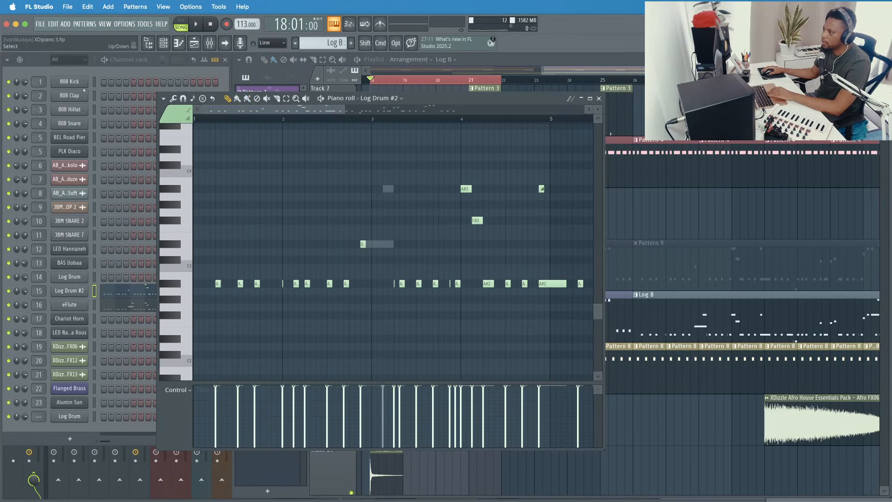
{"action": "left_click", "coordinate": [181, 24]}
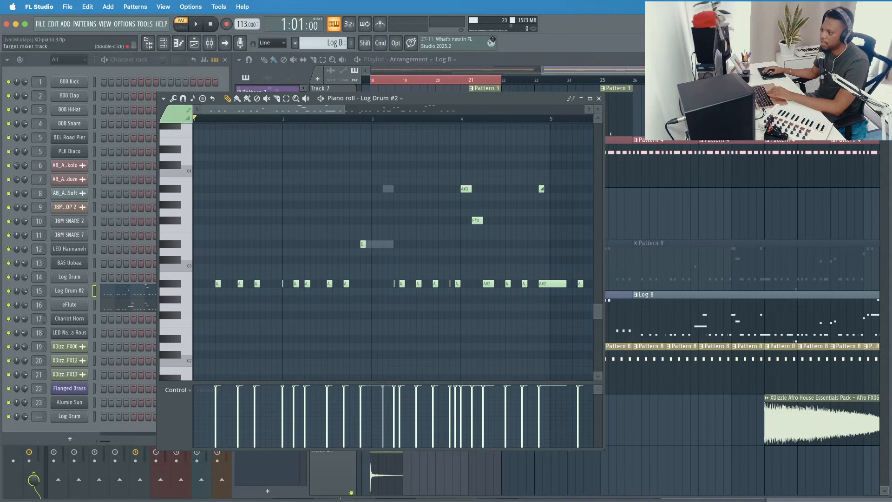
{"action": "left_click", "coordinate": [9, 304]}
Step: Audition the Log B pattern with only the Log Drum #2 layer sounding and widen the piano roll window
{"action": "left_click", "coordinate": [602, 194]}
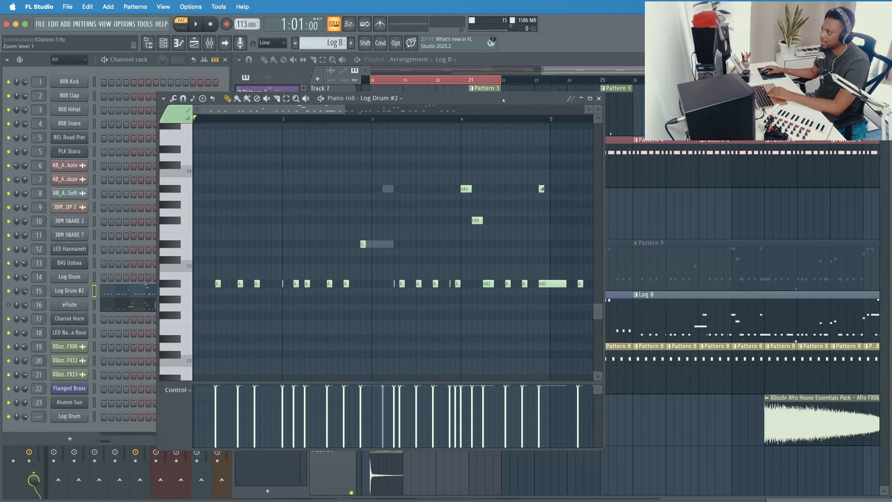
{"action": "key", "text": "space"}
{"action": "left_click_drag", "start_coordinate": [602, 195], "coordinate": [814, 195]}
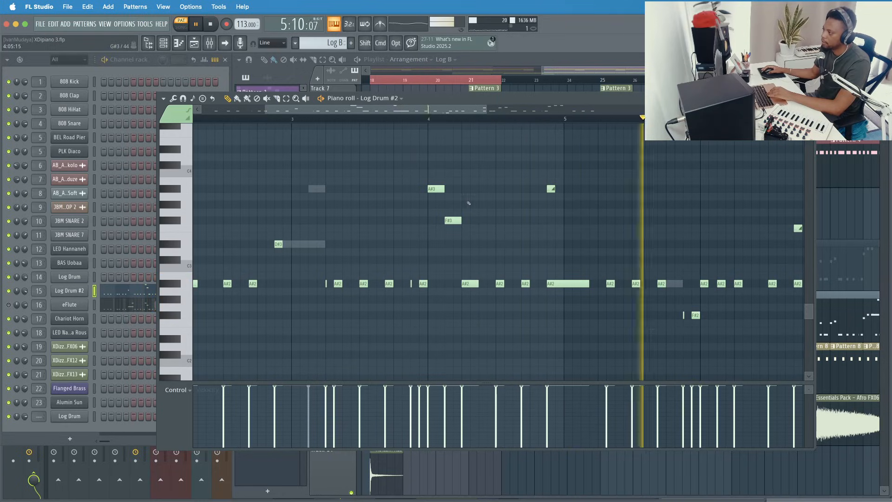
{"action": "key", "text": "space"}
Step: Show the eFlute channel's notes in the piano roll and examine the section from bar 2 to bar 5
{"action": "left_click", "coordinate": [550, 190]}
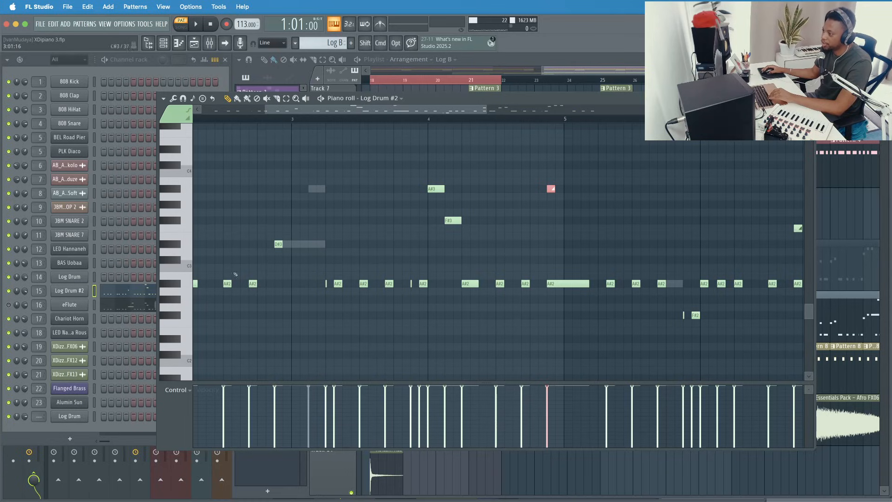
{"action": "left_click", "coordinate": [141, 307]}
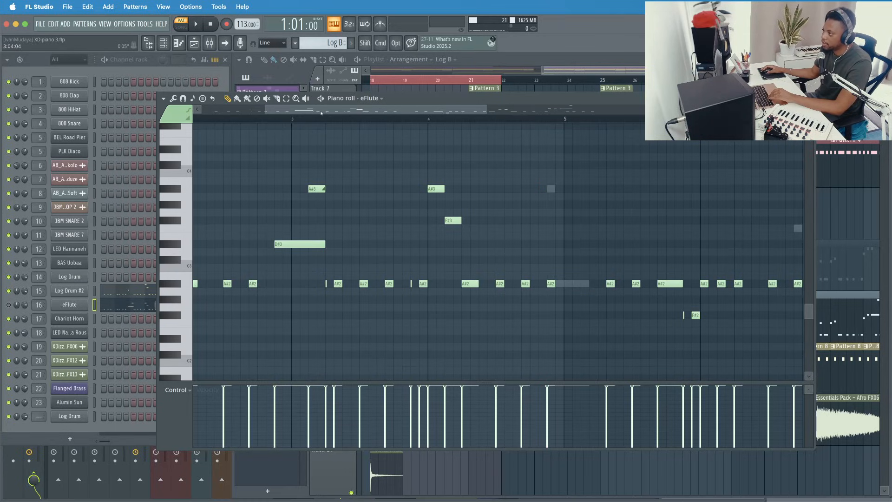
{"action": "left_click_drag", "start_coordinate": [321, 113], "coordinate": [253, 112]}
{"action": "left_click_drag", "start_coordinate": [427, 112], "coordinate": [407, 114]}
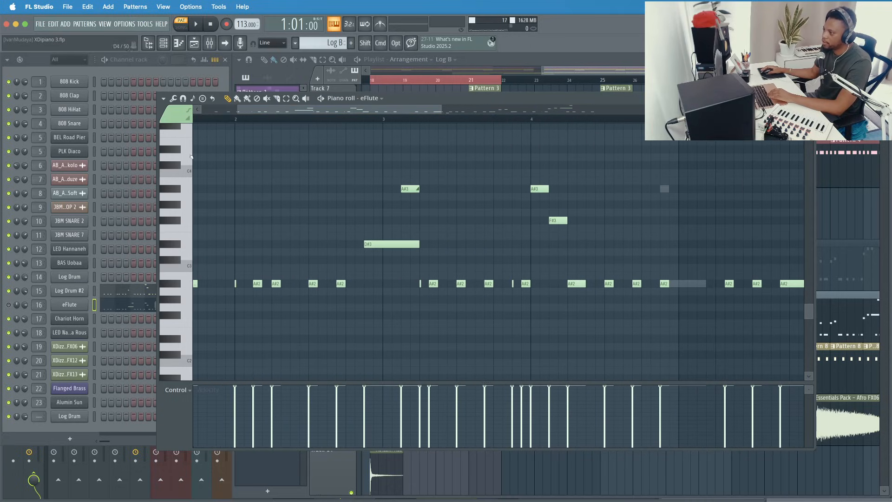
Step: Unmute the eFlute channel, mute Log Drum #2 and audition the Log B pattern with the eFlute layer alone
{"action": "left_click", "coordinate": [10, 305]}
{"action": "left_click", "coordinate": [9, 291]}
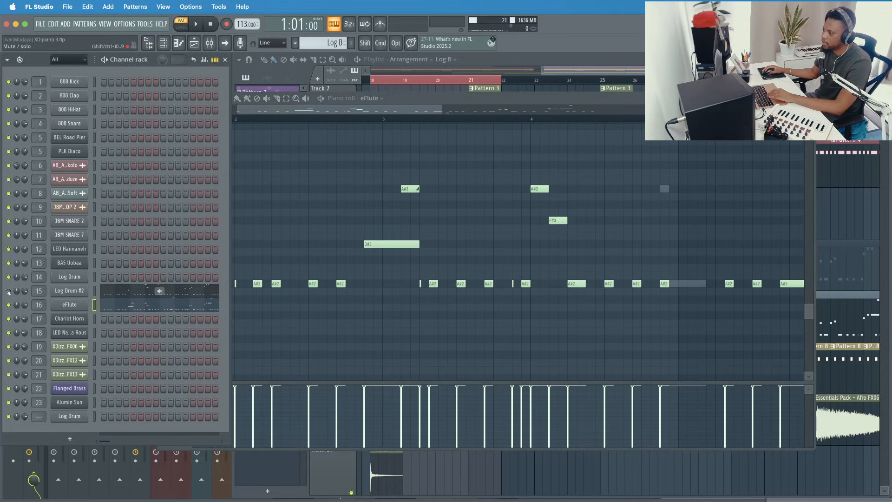
{"action": "key", "text": "space"}
{"action": "left_click", "coordinate": [373, 110]}
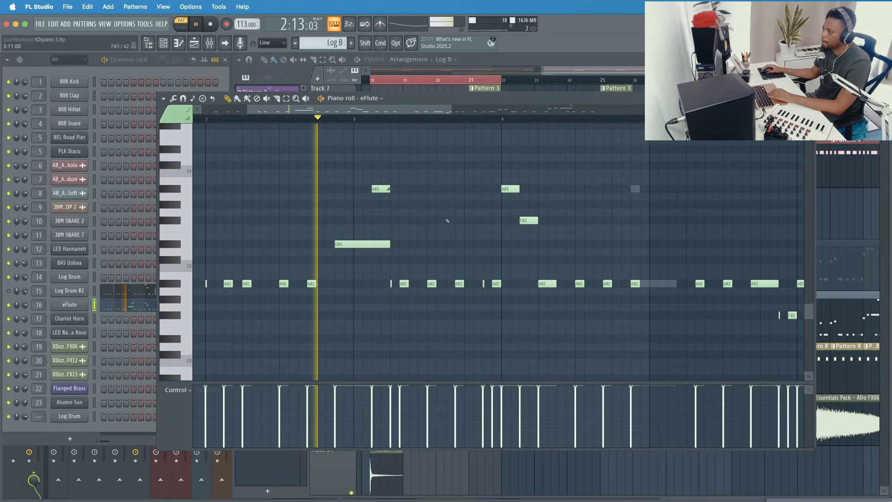
{"action": "key", "text": "space"}
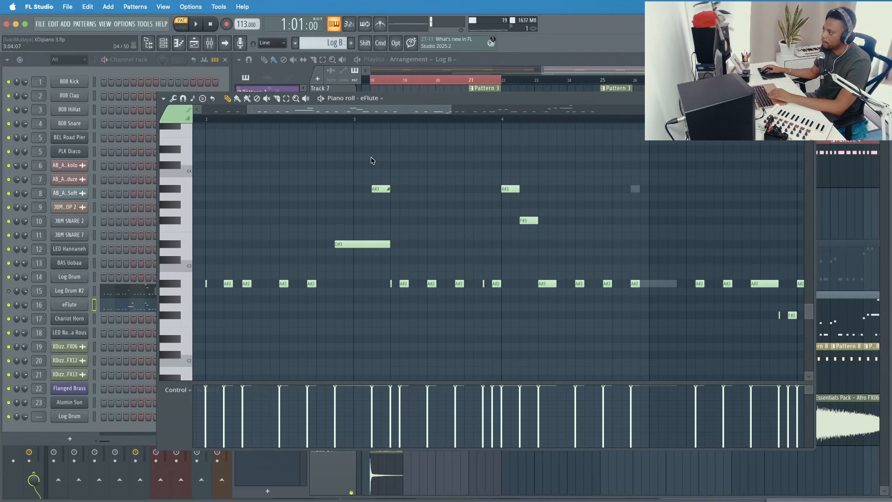
Step: Audition the eFlute layer from just before bar 3 and examine its notes up to bar 6
{"action": "left_click", "coordinate": [326, 119]}
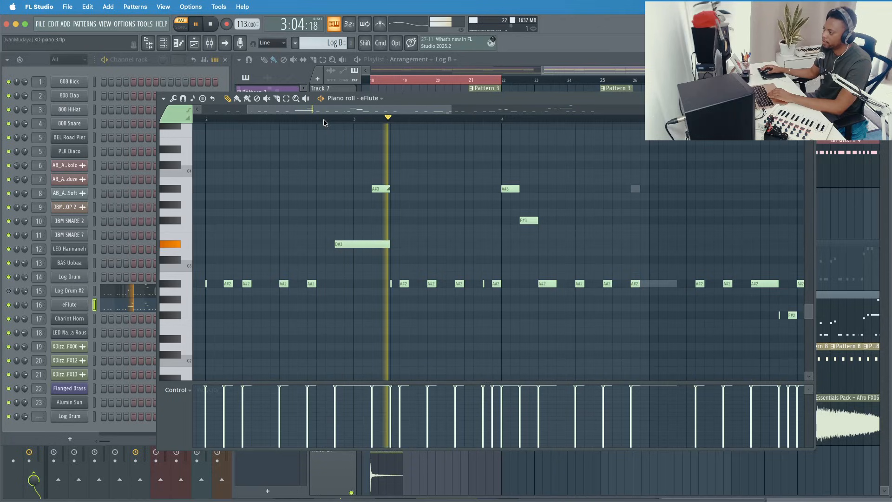
{"action": "left_click", "coordinate": [325, 119]}
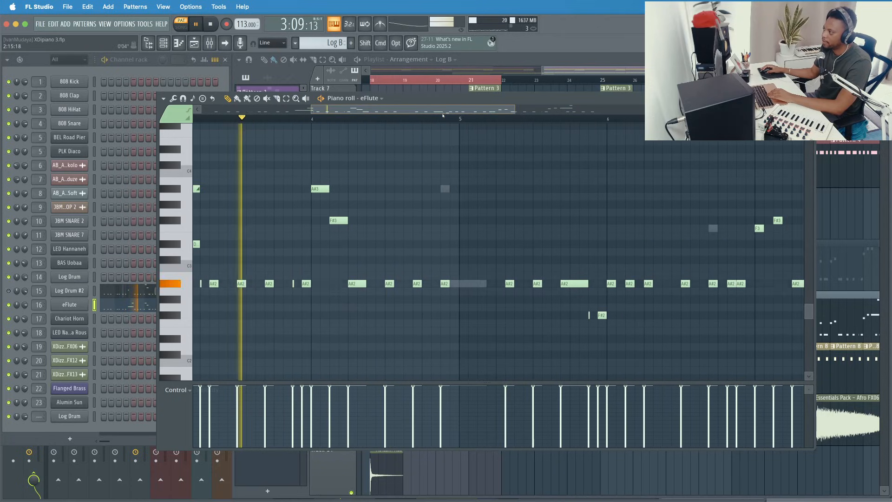
{"action": "key", "text": "space"}
{"action": "left_click_drag", "start_coordinate": [404, 111], "coordinate": [434, 111]}
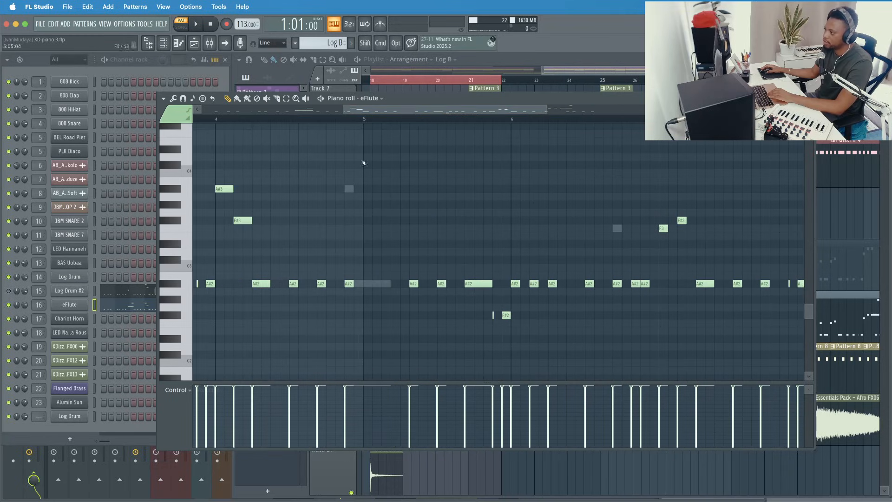
{"action": "scroll", "coordinate": [478, 124], "scroll_direction": "left", "scroll_amount": 3}
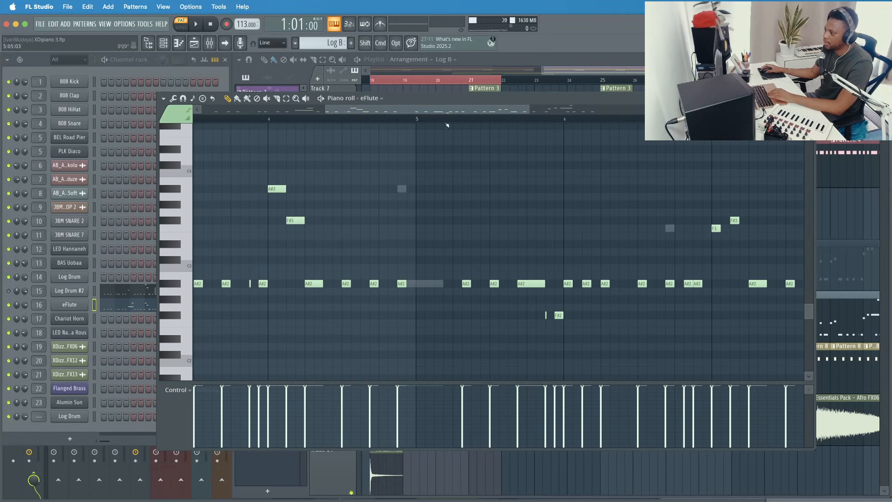
Step: Show the Log Drum #2 notes and audition the passage around bars 6 and 7 with that channel still muted
{"action": "left_click", "coordinate": [126, 290]}
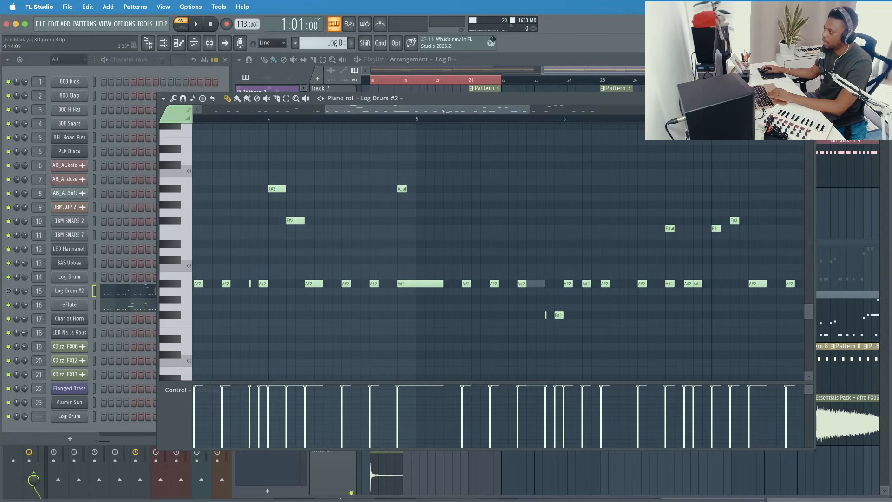
{"action": "left_click_drag", "start_coordinate": [445, 112], "coordinate": [499, 118]}
{"action": "left_click", "coordinate": [471, 118]}
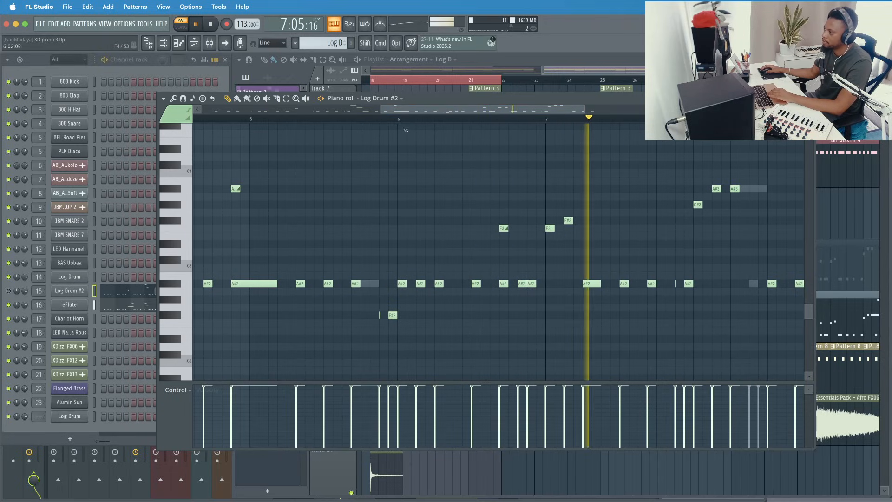
{"action": "key", "text": "space"}
Step: Unmute Log Drum #2, mute eFlute and audition the same passage around bars 6 and 7
{"action": "left_click", "coordinate": [9, 291]}
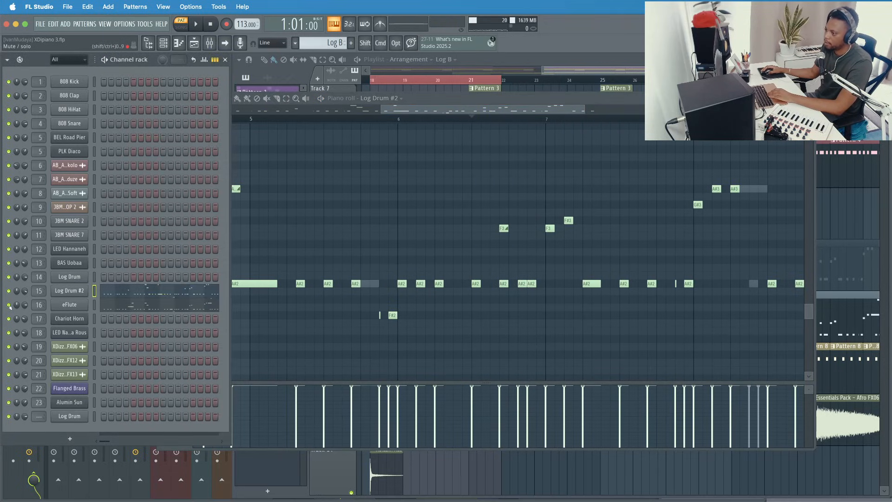
{"action": "left_click", "coordinate": [8, 305]}
{"action": "left_click", "coordinate": [464, 120]}
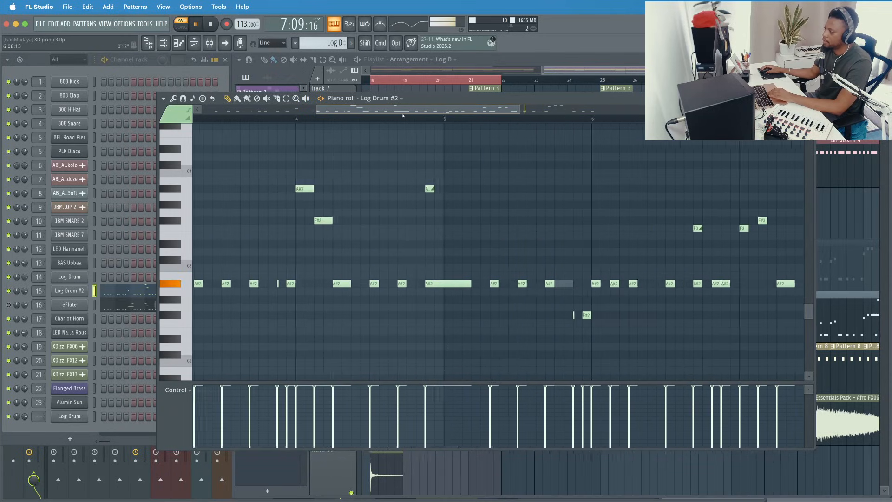
{"action": "key", "text": "space"}
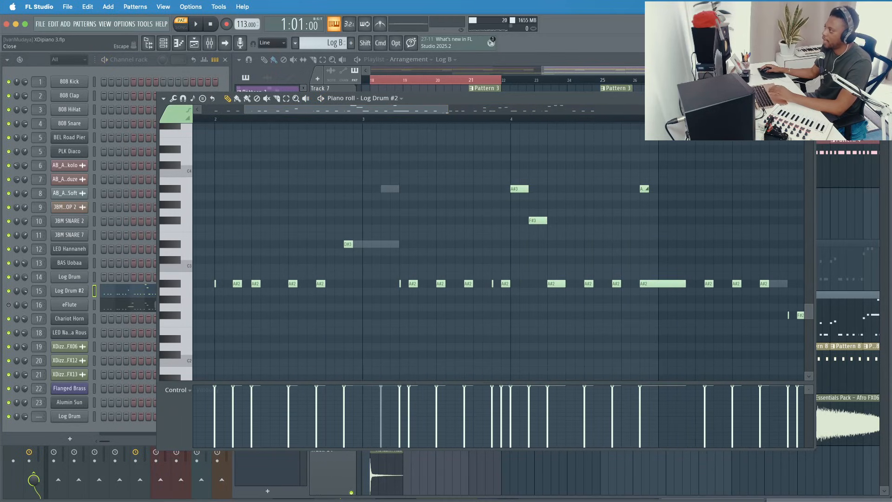
Step: Close the piano roll, unmute the eFlute channel and audition the Log B pattern with both layers together
{"action": "key", "text": "Escape"}
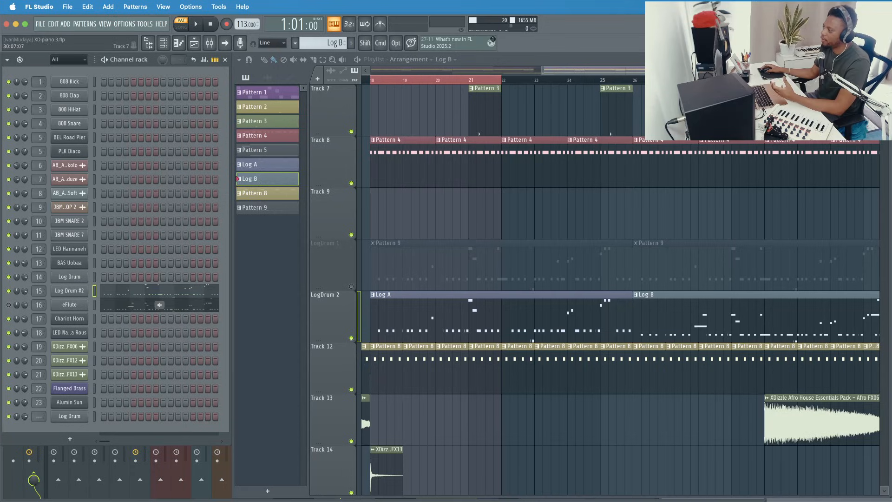
{"action": "left_click", "coordinate": [9, 305]}
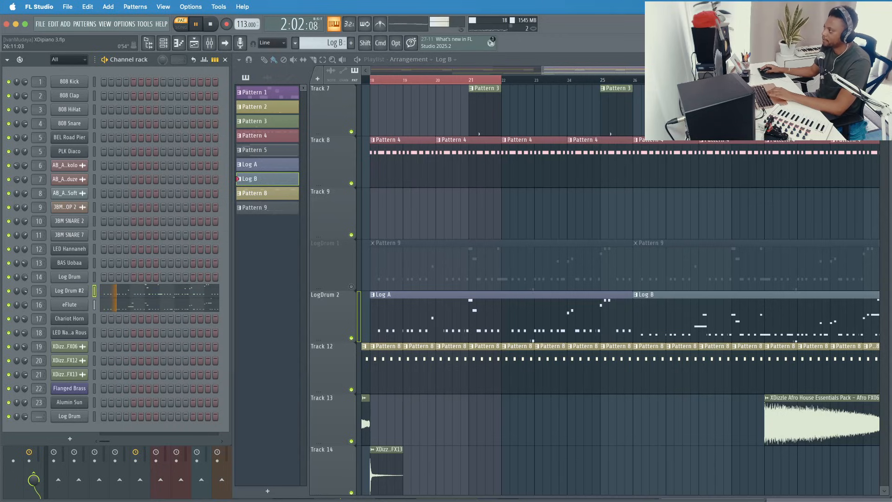
{"action": "scroll", "coordinate": [361, 415], "scroll_direction": "down", "scroll_amount": 4}
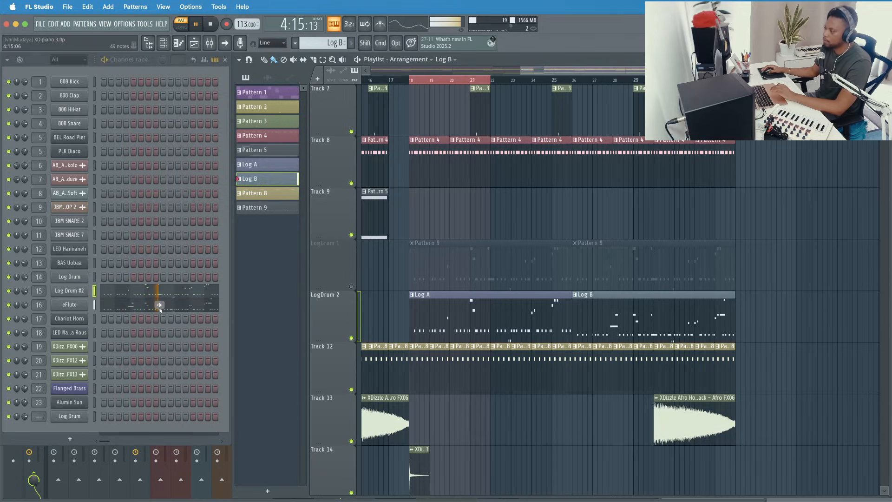
{"action": "key", "text": "space"}
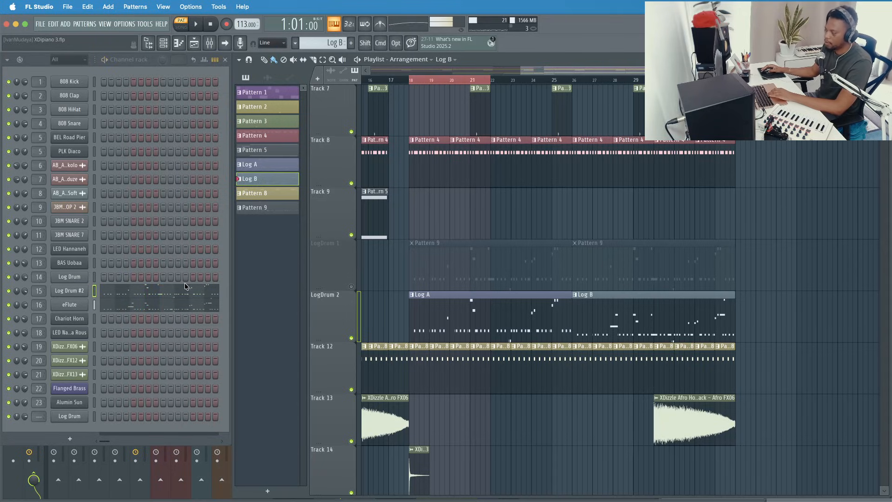
Step: Switch back to song playback, audition the section from bar 18 briefly and clear the playlist's time selection
{"action": "left_click", "coordinate": [181, 26]}
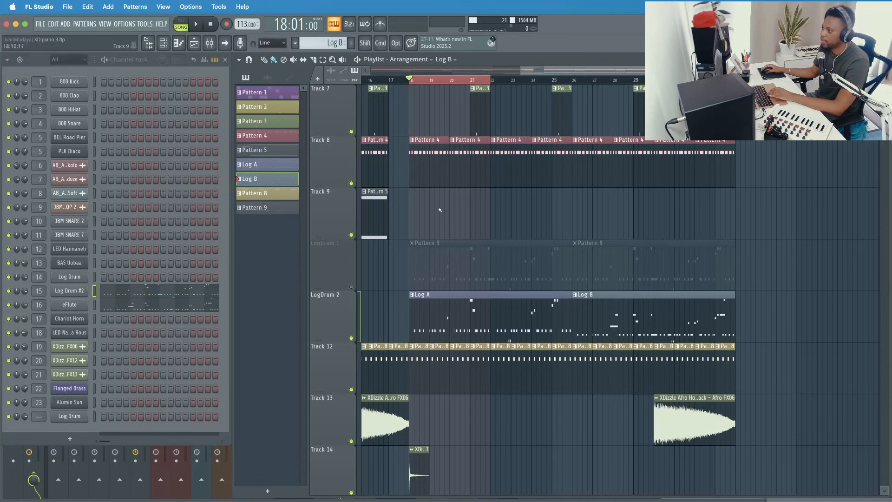
{"action": "key", "text": "space"}
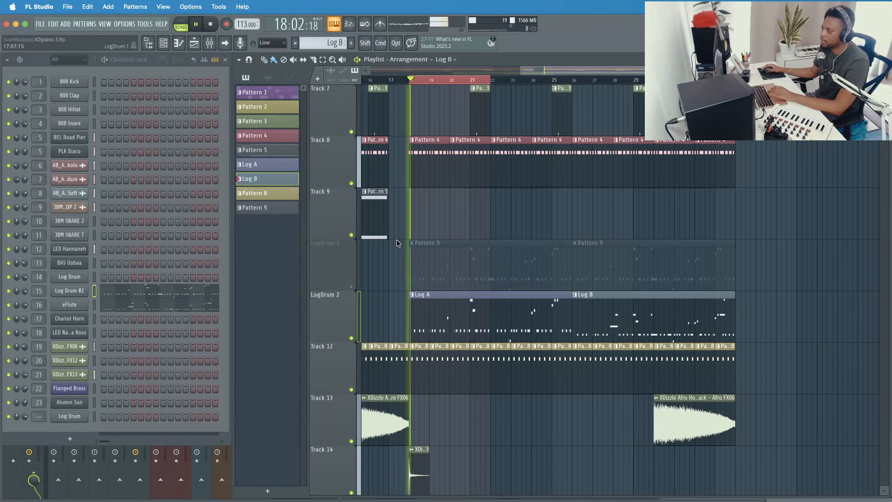
{"action": "key", "text": "space"}
{"action": "double_click", "coordinate": [434, 81]}
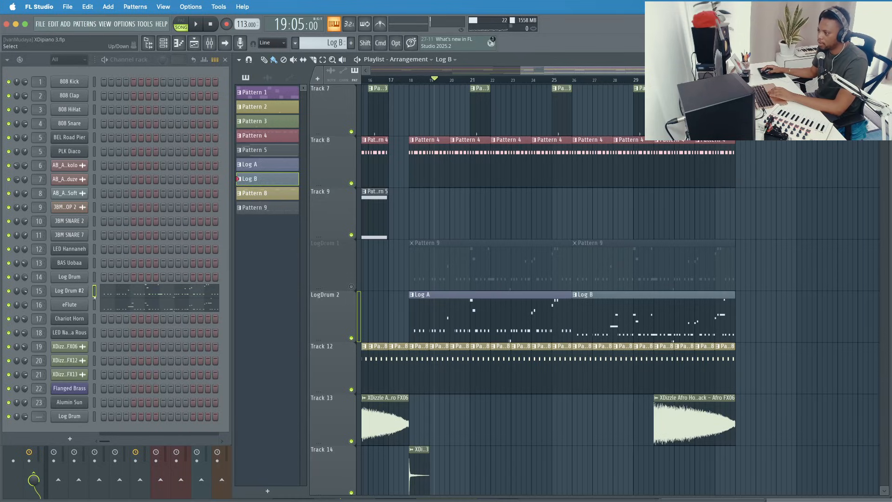
Step: Select the Log Drum #2 channel after checking eFlute and open the mixer, moving its window clear of the playlist's upper tracks
{"action": "left_click", "coordinate": [95, 305]}
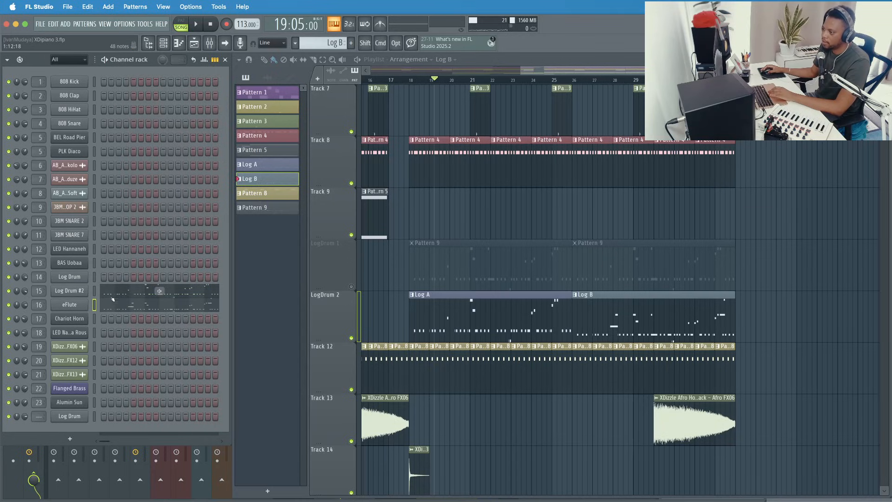
{"action": "left_click", "coordinate": [95, 292]}
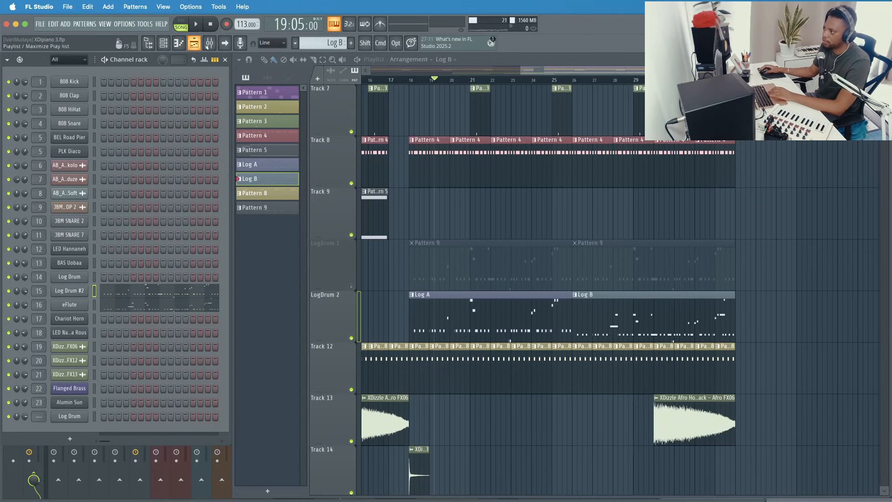
{"action": "left_click", "coordinate": [209, 43]}
{"action": "left_click_drag", "start_coordinate": [376, 270], "coordinate": [389, 213]}
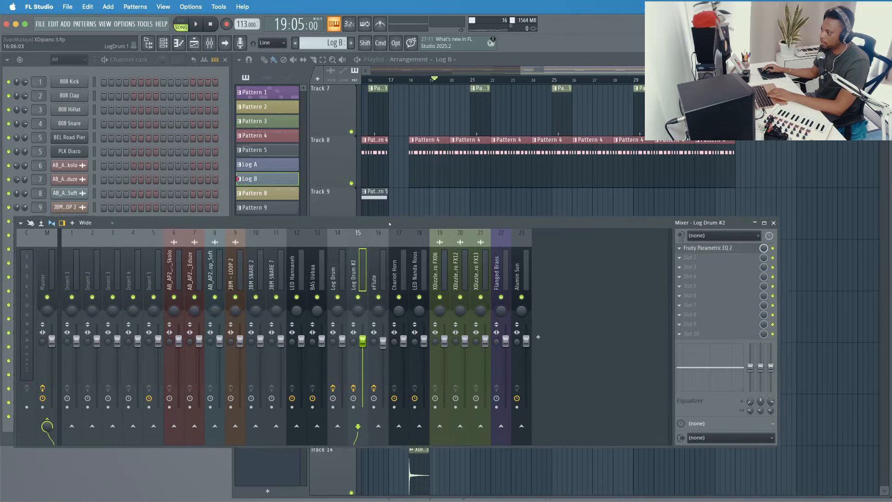
Step: Check the Log Drum, Log Drum #2 and eFlute mixer tracks one by one, auditioning the song briefly
{"action": "left_click", "coordinate": [340, 268]}
{"action": "key", "text": "space"}
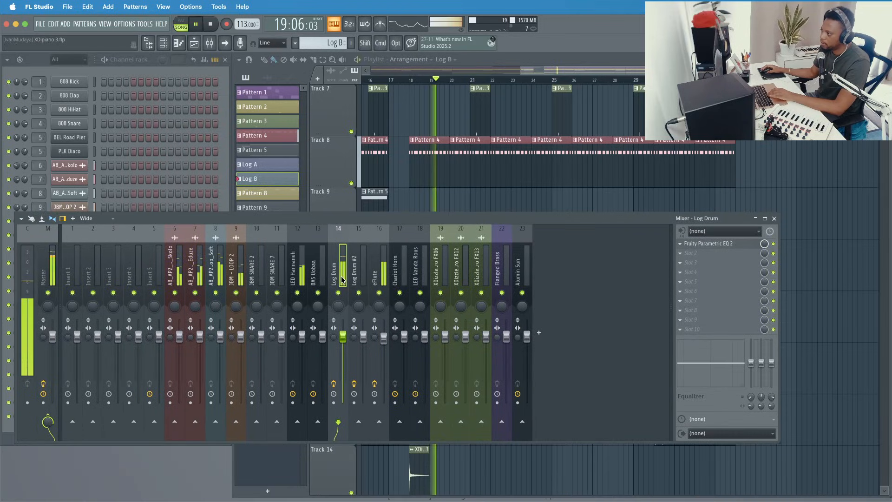
{"action": "key", "text": "space"}
{"action": "left_click", "coordinate": [379, 279]}
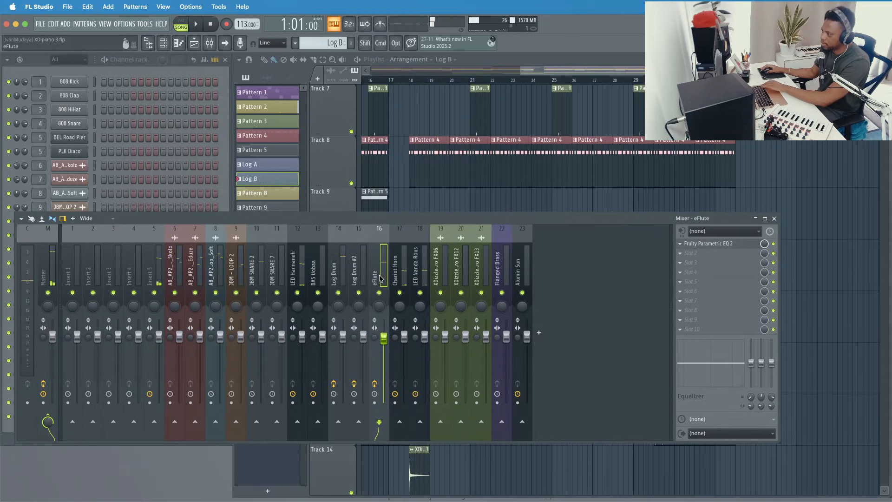
{"action": "left_click", "coordinate": [358, 274]}
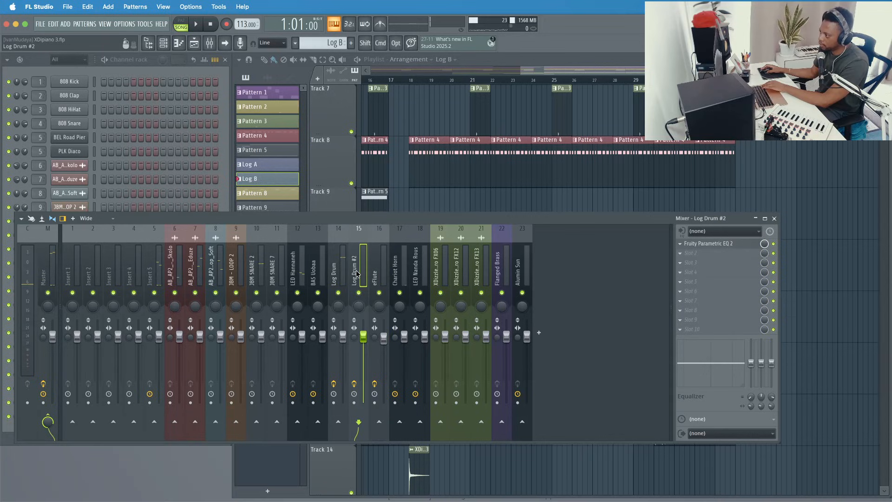
{"action": "left_click", "coordinate": [336, 276]}
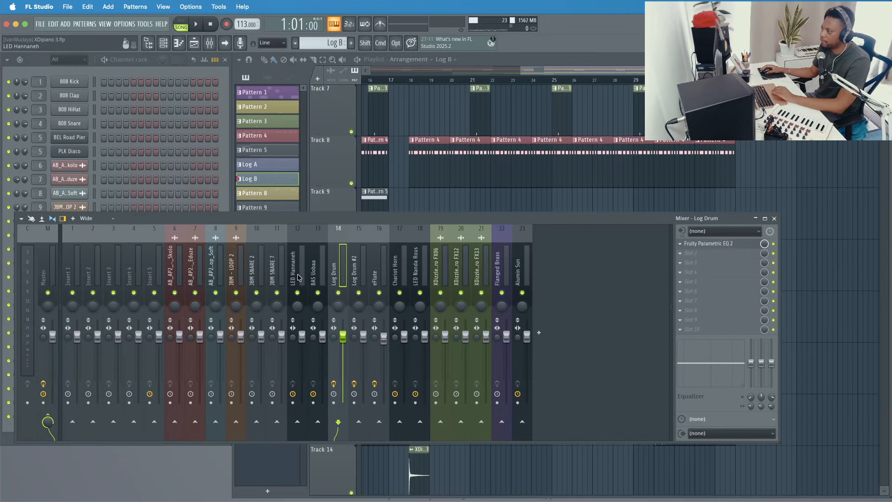
{"action": "left_click", "coordinate": [371, 275]}
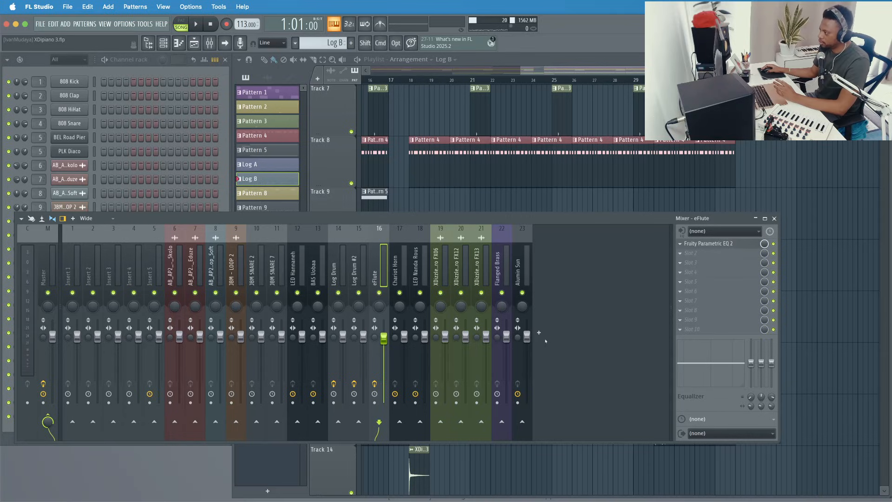
Step: Add a mixer track after the last existing insert and name it Bass
{"action": "left_click", "coordinate": [539, 332]}
{"action": "right_click", "coordinate": [542, 264]}
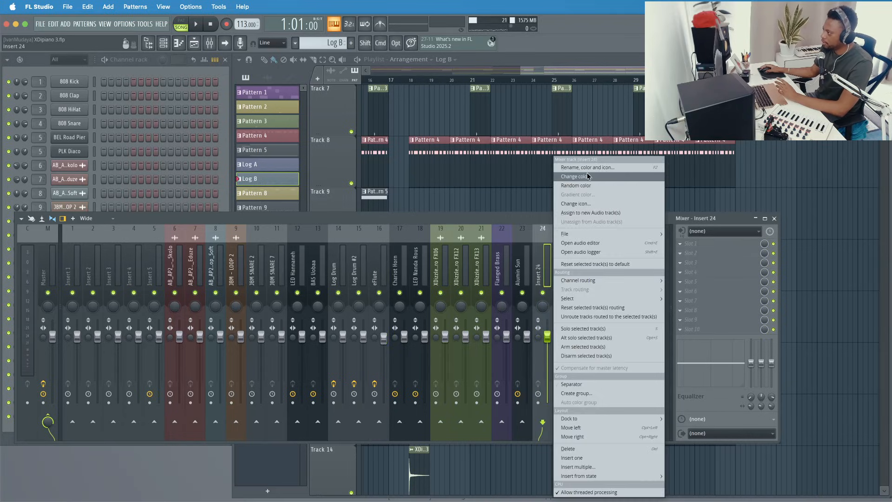
{"action": "left_click", "coordinate": [588, 168]}
{"action": "key", "text": "shift"}
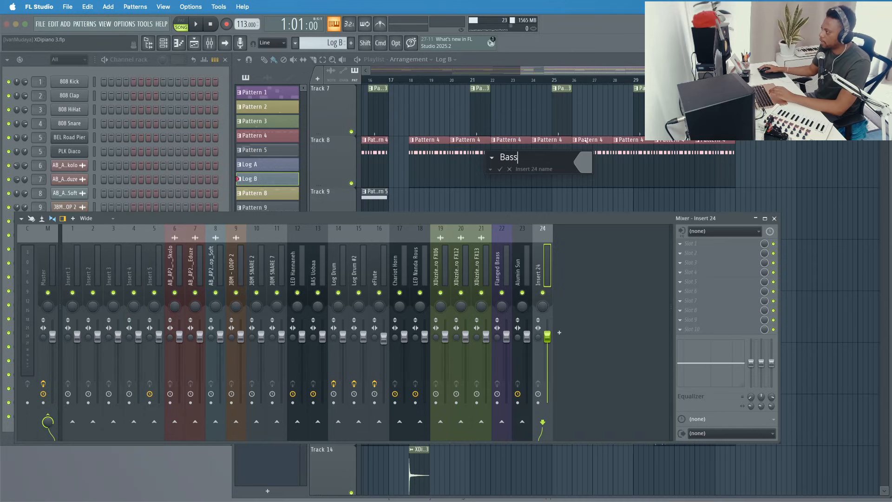
Step: Give the new Bass mixer track the crimson color #EA1560 and apply its name and color
{"action": "left_click", "coordinate": [583, 162]}
{"action": "left_click", "coordinate": [650, 210]}
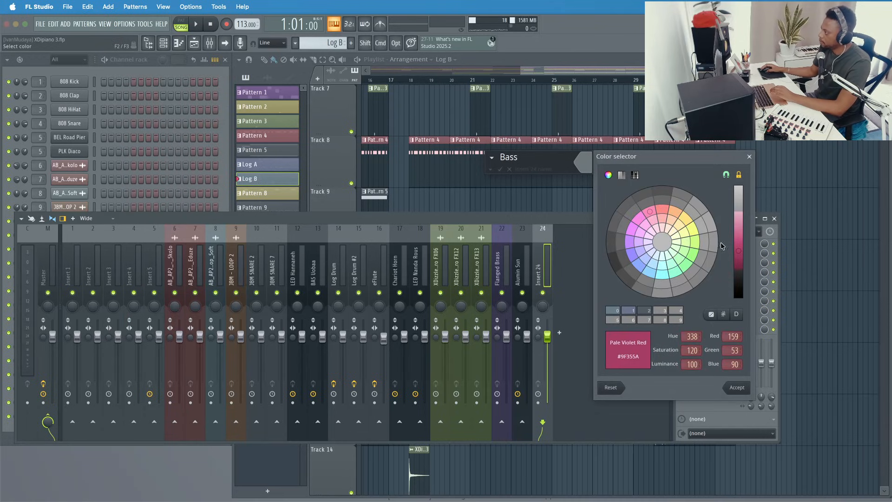
{"action": "left_click", "coordinate": [739, 175]}
{"action": "left_click", "coordinate": [644, 195]}
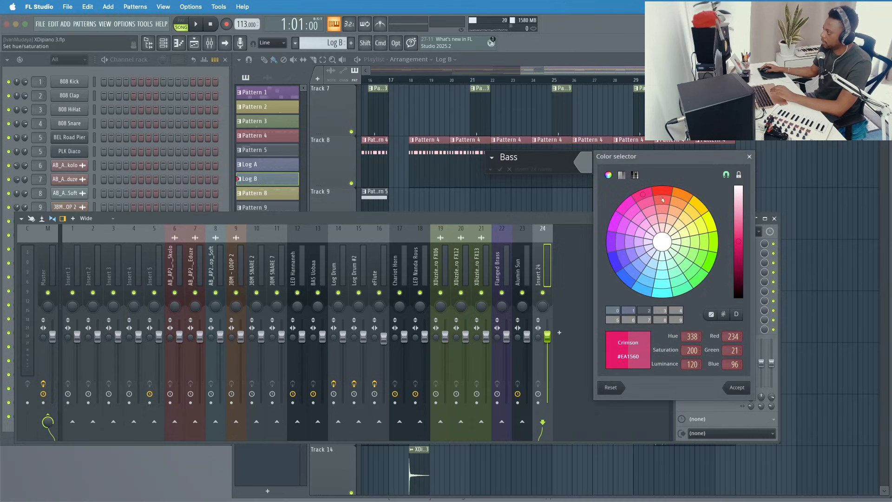
{"action": "left_click", "coordinate": [737, 387]}
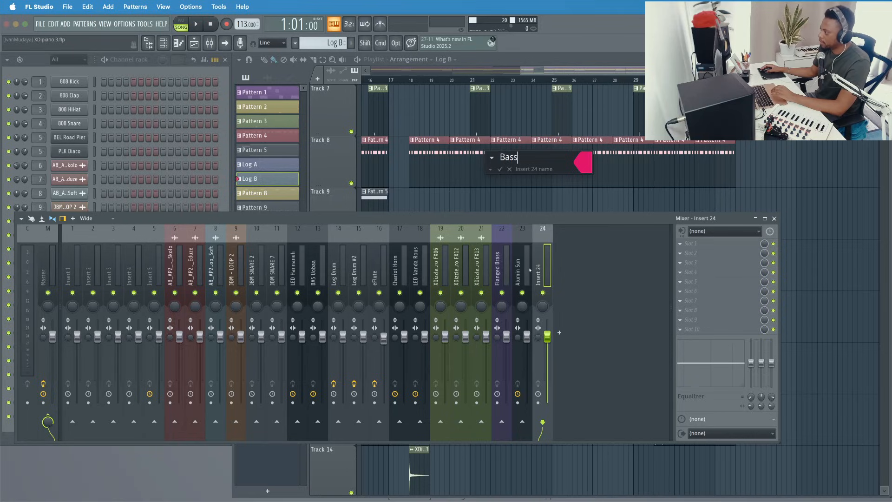
{"action": "left_click", "coordinate": [500, 169]}
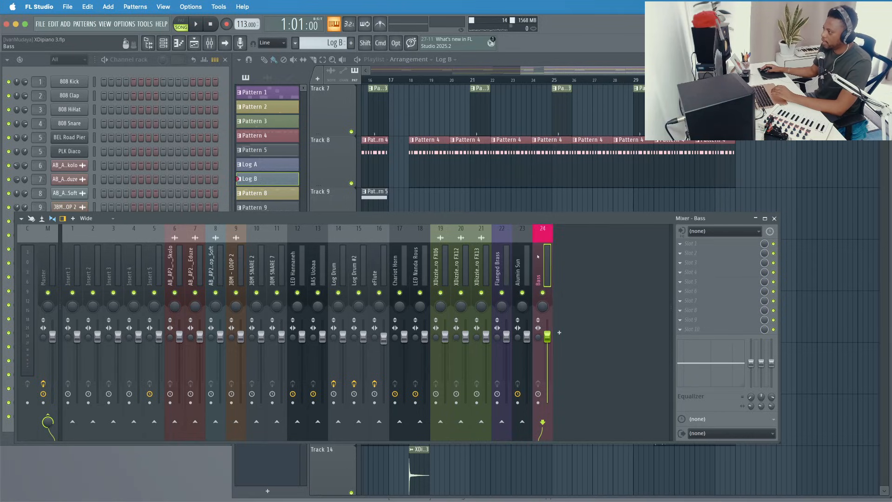
{"action": "left_click", "coordinate": [334, 275]}
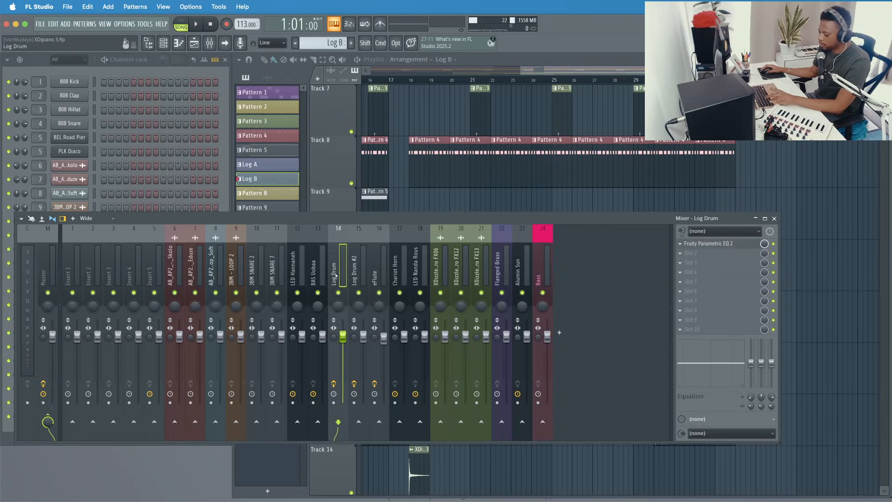
{"action": "double_click", "coordinate": [365, 276]}
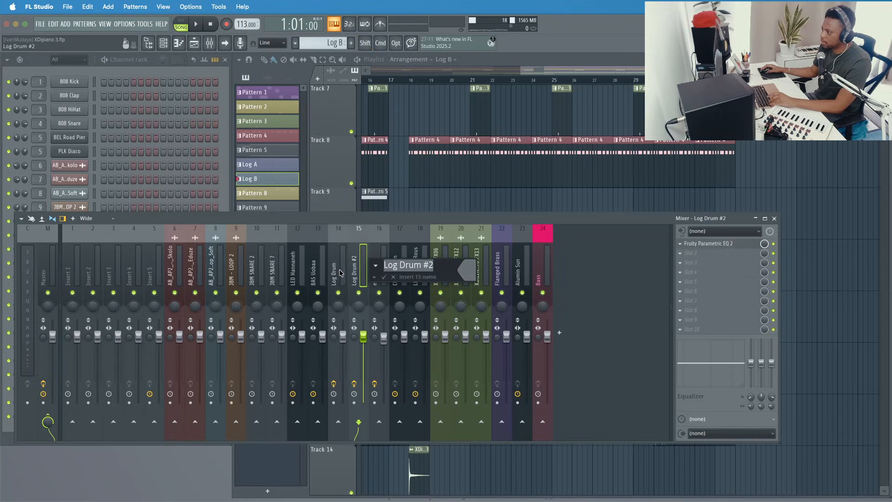
{"action": "left_click", "coordinate": [393, 277]}
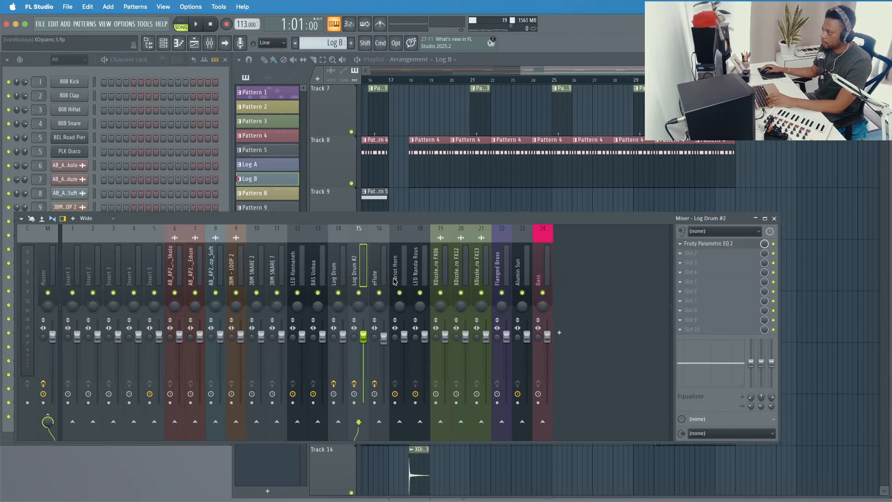
{"action": "double_click", "coordinate": [364, 279]}
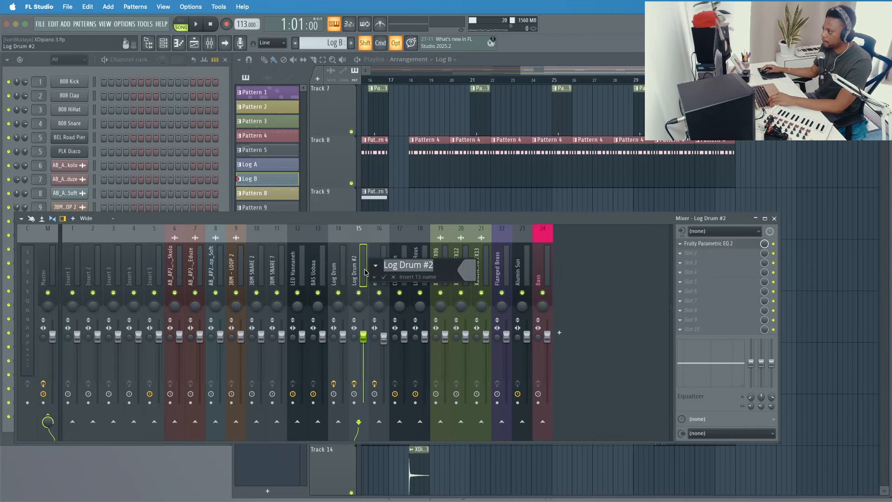
{"action": "left_click", "coordinate": [394, 278]}
Step: Route the Log Drum, Log Drum #2 and eFlute mixer tracks to the Bass track
{"action": "left_click", "coordinate": [341, 281]}
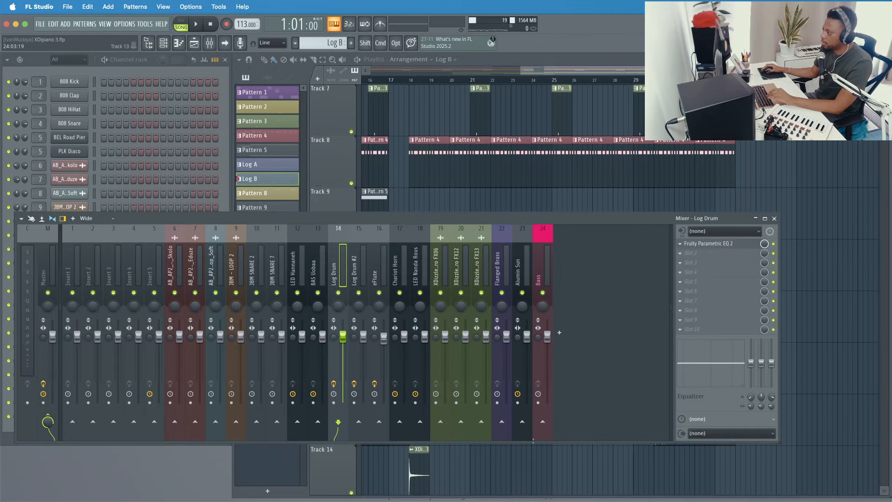
{"action": "left_click", "coordinate": [543, 421]}
{"action": "left_click", "coordinate": [356, 277]}
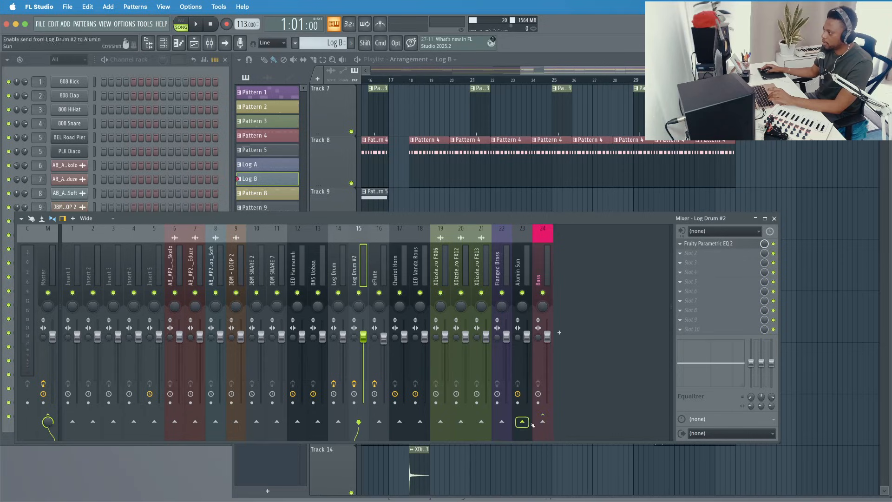
{"action": "left_click", "coordinate": [542, 422]}
{"action": "left_click", "coordinate": [382, 275]}
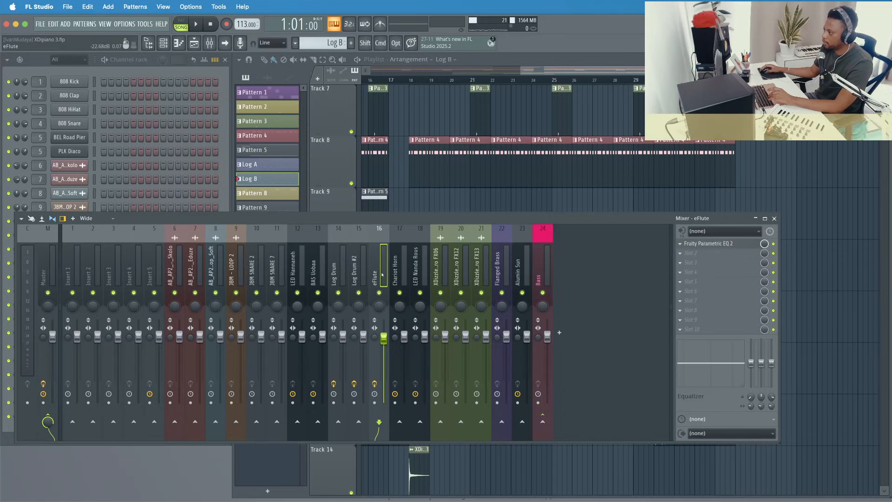
{"action": "left_click", "coordinate": [542, 422]}
Step: Disable the direct sends to Master from the Log Drum, Log Drum #2 and eFlute tracks, keeping their Bass sends
{"action": "left_click", "coordinate": [346, 270]}
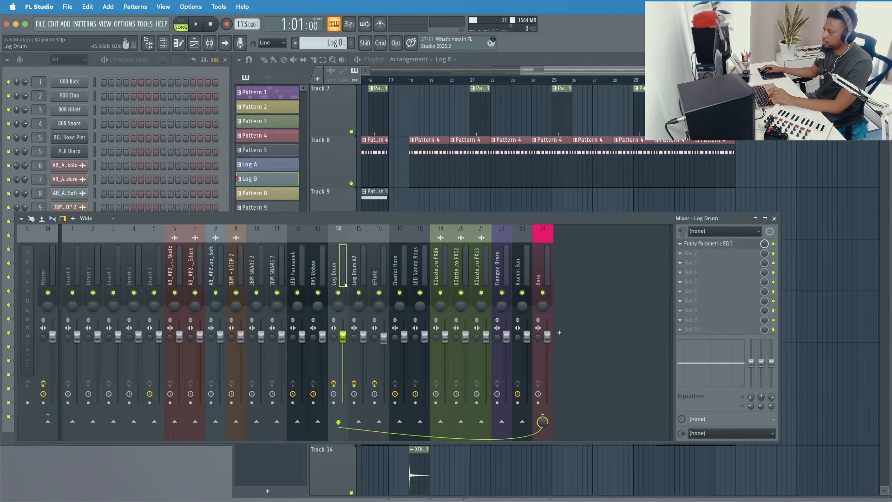
{"action": "left_click", "coordinate": [355, 279]}
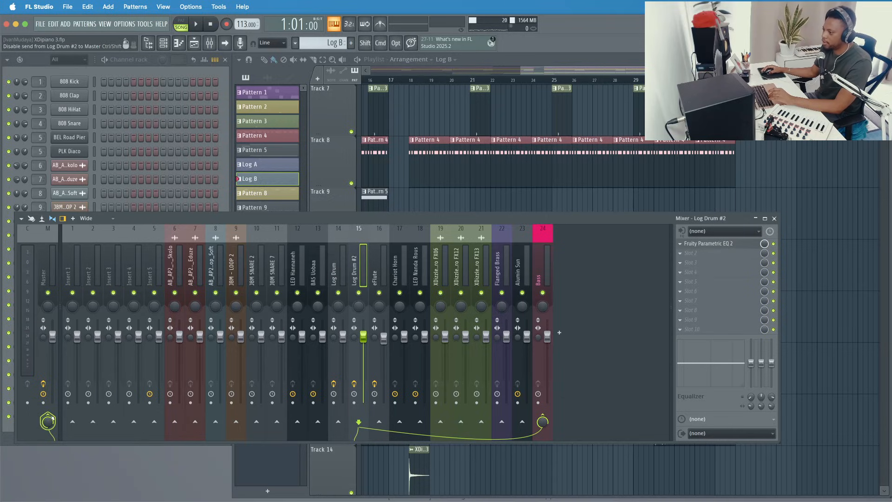
{"action": "left_click", "coordinate": [47, 418]}
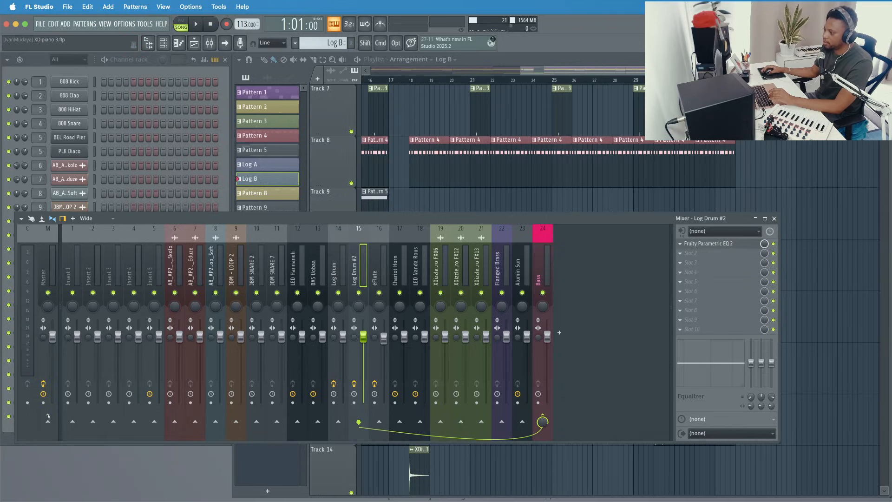
{"action": "left_click", "coordinate": [380, 272]}
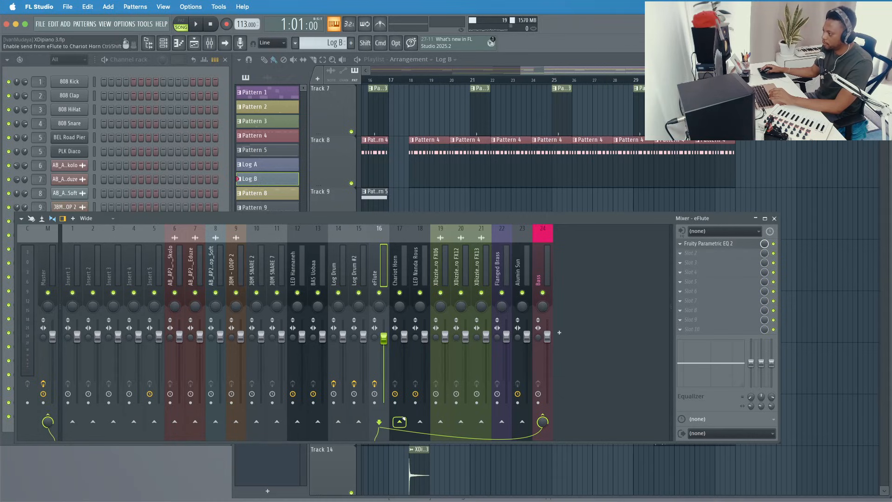
{"action": "left_click", "coordinate": [48, 416]}
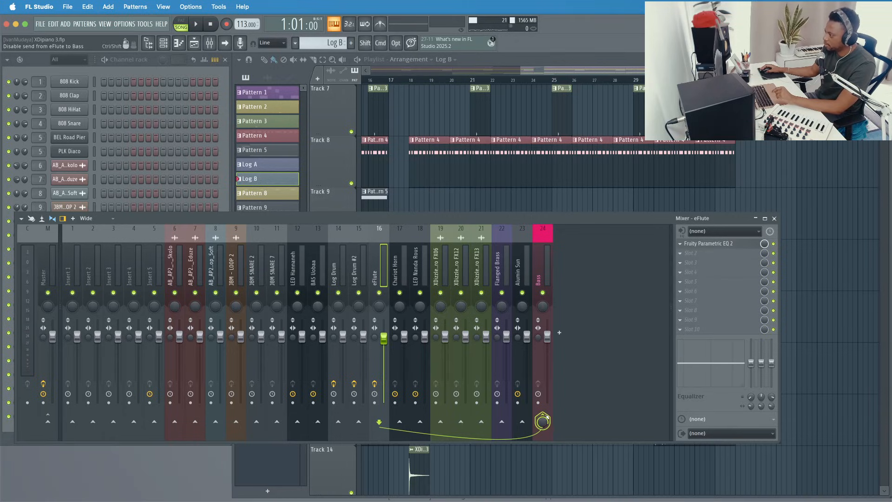
Step: Set a playlist time selection from bar 18 to bar 26 over the Log A section and play it
{"action": "key", "text": "space"}
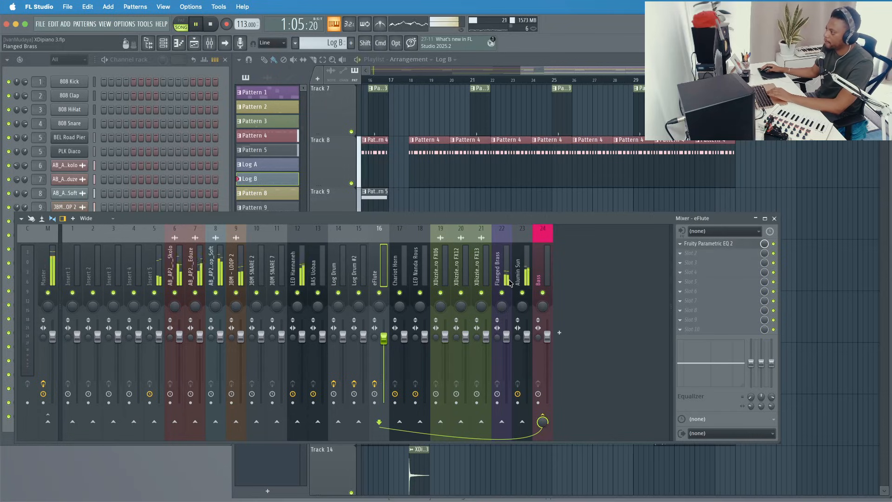
{"action": "left_click", "coordinate": [471, 60]}
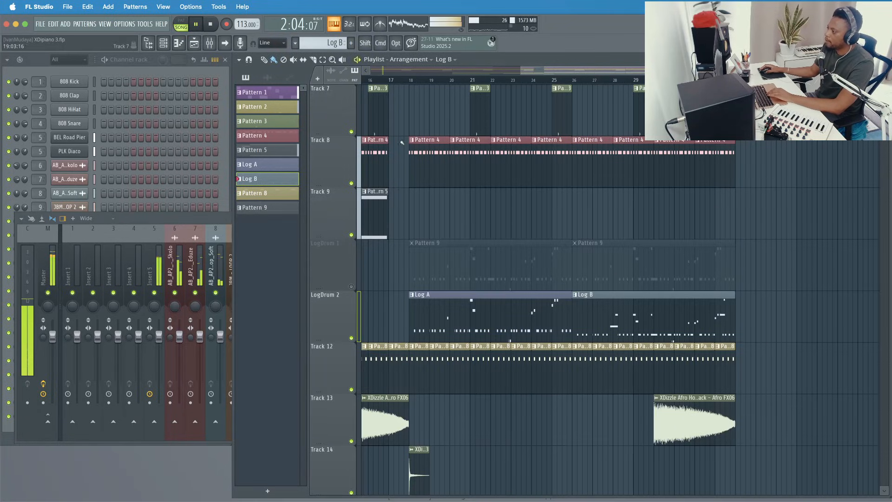
{"action": "key", "text": "space"}
{"action": "left_click_drag", "start_coordinate": [409, 79], "coordinate": [577, 89]}
{"action": "key", "text": "space"}
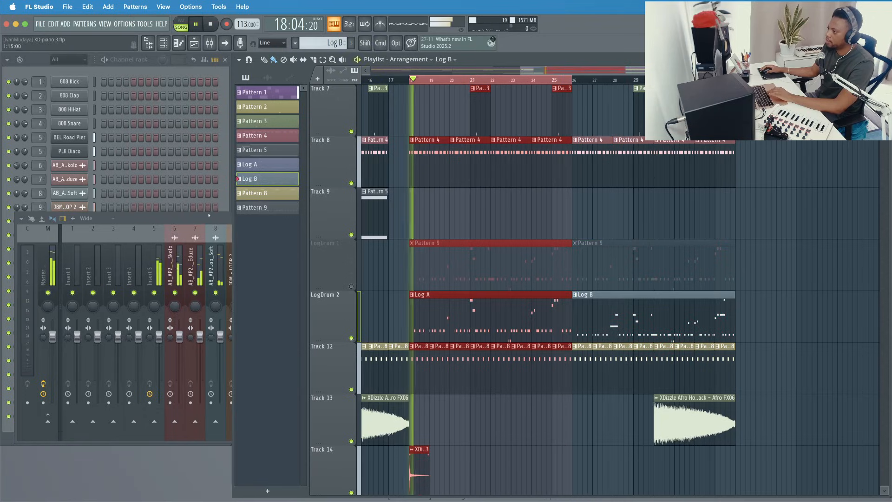
Step: Bring the mixer back up and compare the playing section with the Bass track muted and unmuted
{"action": "key", "text": "F9"}
{"action": "left_click", "coordinate": [543, 277]}
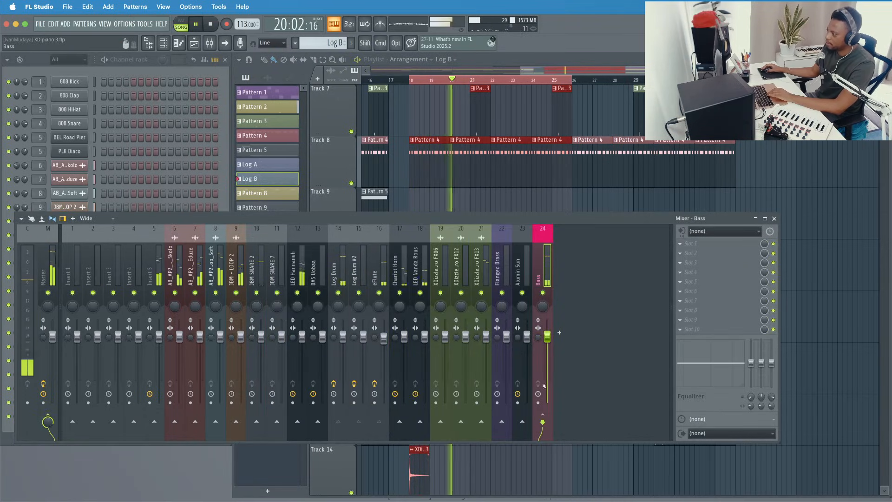
{"action": "left_click", "coordinate": [543, 293]}
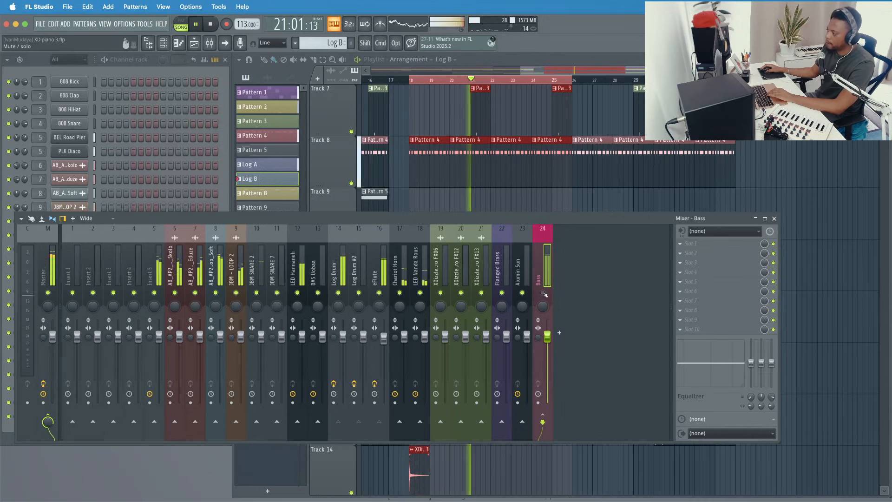
{"action": "left_click", "coordinate": [544, 293]}
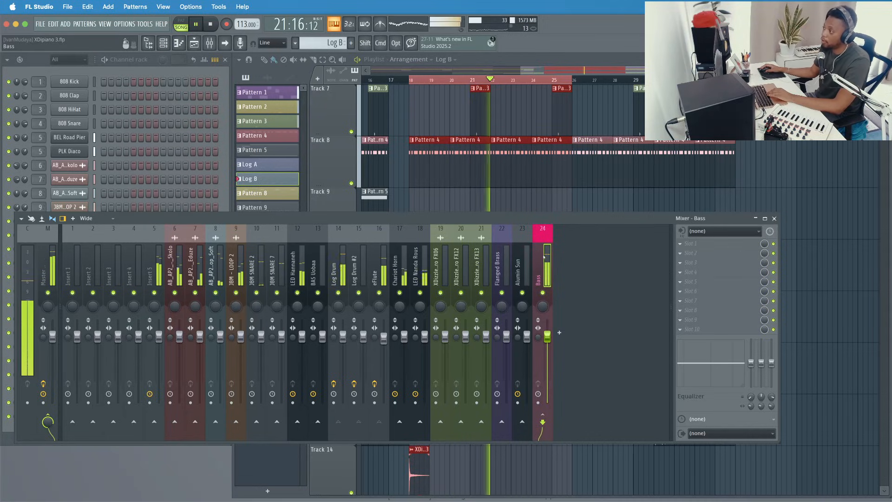
Step: Move the mixer window lower to uncover the LogDrum 2 clips in the playlist and stop playback
{"action": "scroll", "coordinate": [529, 126], "scroll_direction": "down", "scroll_amount": 3}
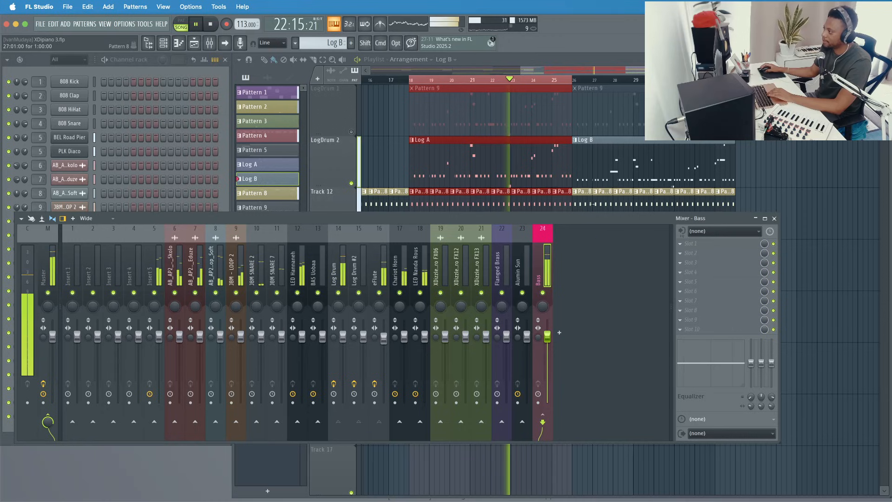
{"action": "left_click_drag", "start_coordinate": [595, 226], "coordinate": [594, 279]}
{"action": "key", "text": "space"}
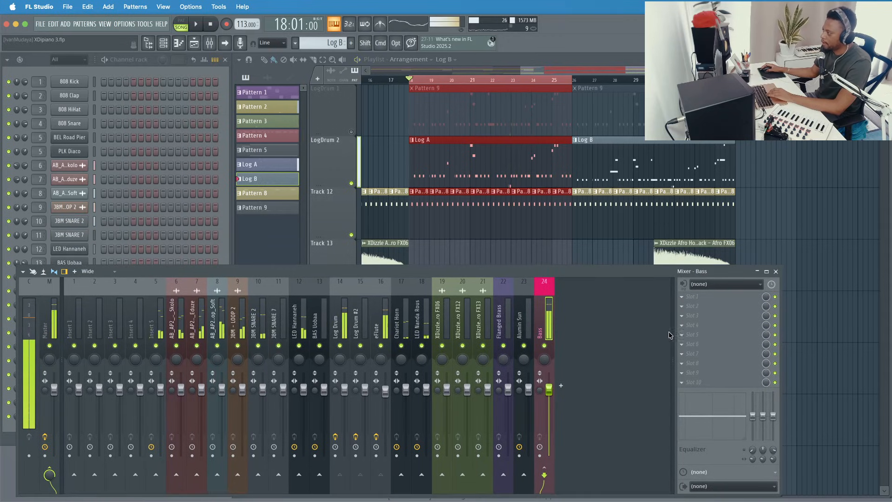
Step: Load Fruity Parametric EQ 2 in the Bass track's first effect slot and boost band 2 by about 3.7 dB at 165 Hz during playback
{"action": "left_click", "coordinate": [708, 301]}
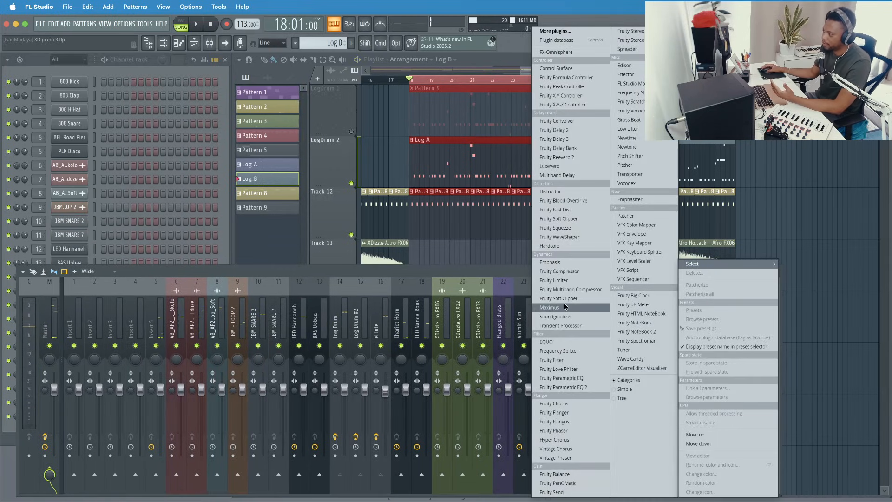
{"action": "left_click", "coordinate": [563, 387]}
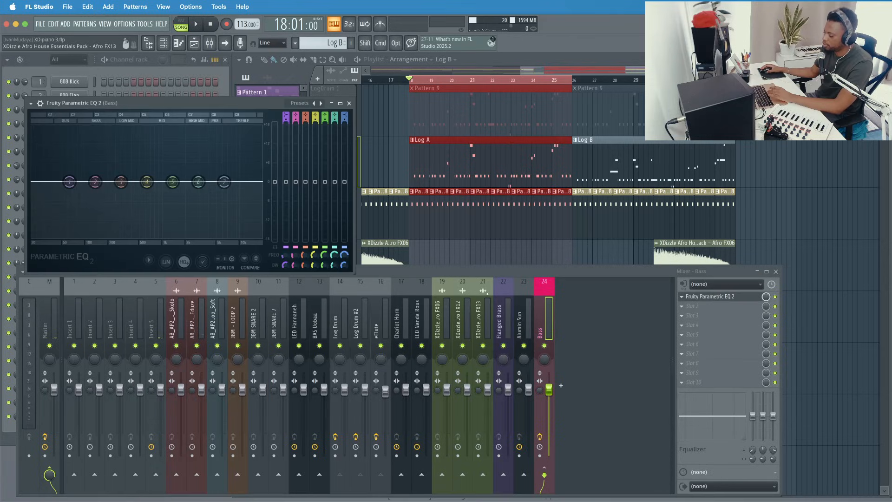
{"action": "key", "text": "space"}
{"action": "left_click_drag", "start_coordinate": [197, 105], "coordinate": [286, 131]}
{"action": "left_click_drag", "start_coordinate": [184, 208], "coordinate": [190, 195]}
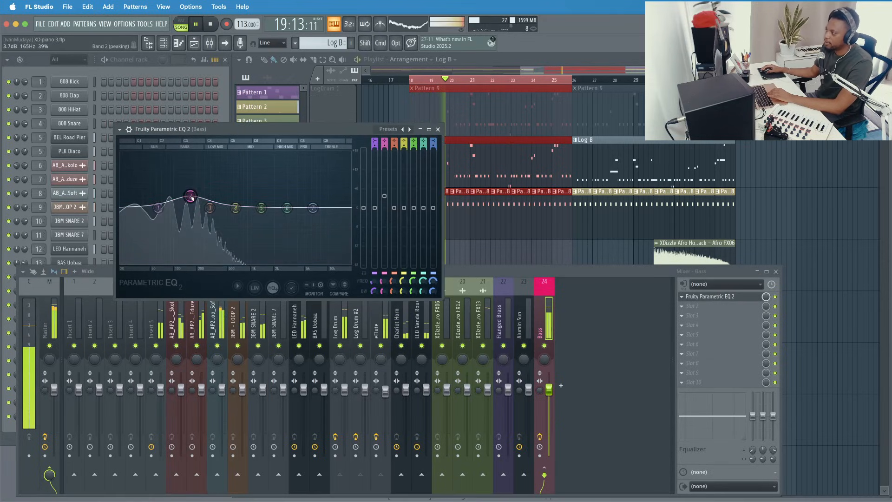
Step: Add Emphasis in the Bass track's second effect slot and raise its input gain to about 2.4 dB while auditioning
{"action": "left_click", "coordinate": [709, 311]}
{"action": "key", "text": "space"}
{"action": "left_click", "coordinate": [708, 310]}
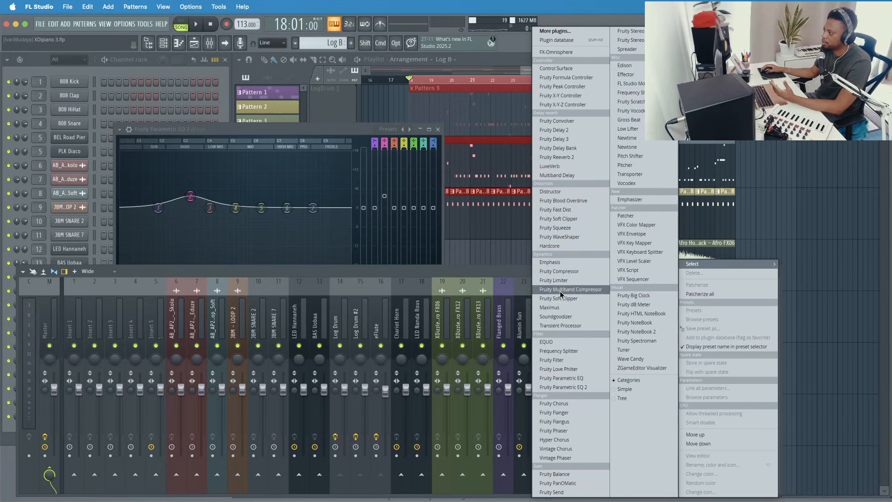
{"action": "left_click", "coordinate": [559, 263]}
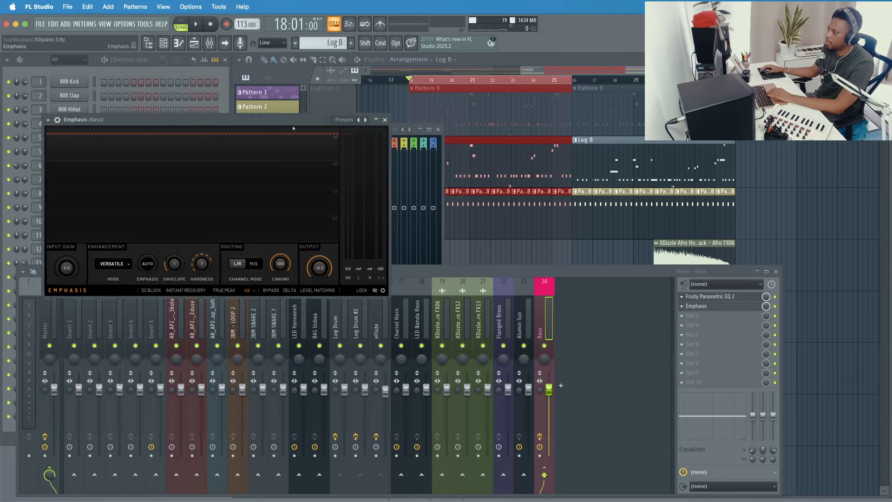
{"action": "key", "text": "space"}
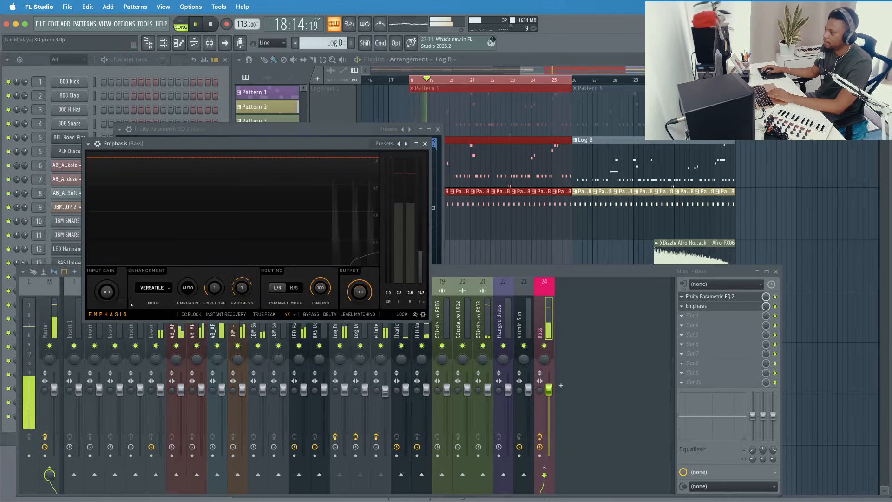
{"action": "left_click_drag", "start_coordinate": [108, 296], "coordinate": [108, 283]}
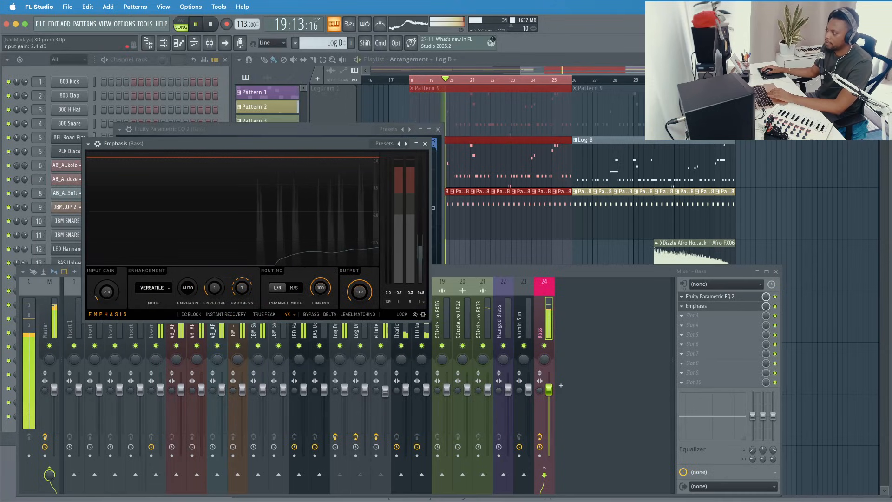
{"action": "key", "text": "space"}
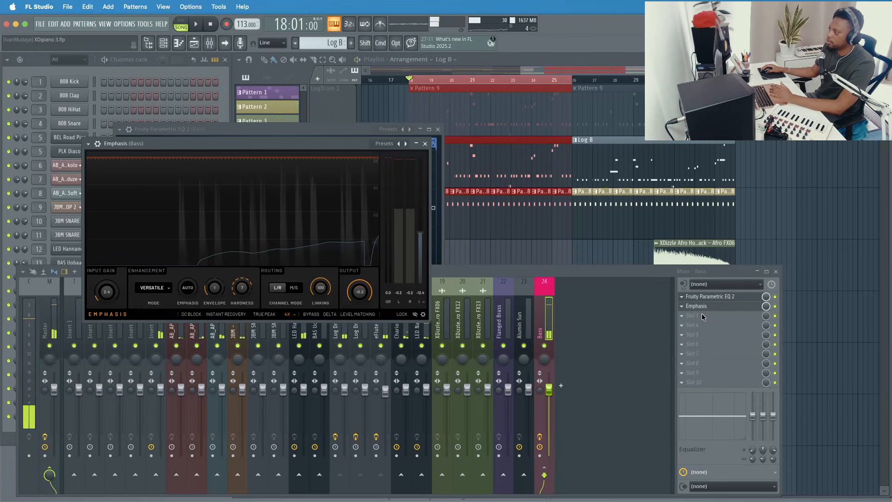
Step: Add Fruity Blood Overdrive in the Bass track's third effect slot and raise its pre-amp moderately while auditioning
{"action": "left_click", "coordinate": [701, 316]}
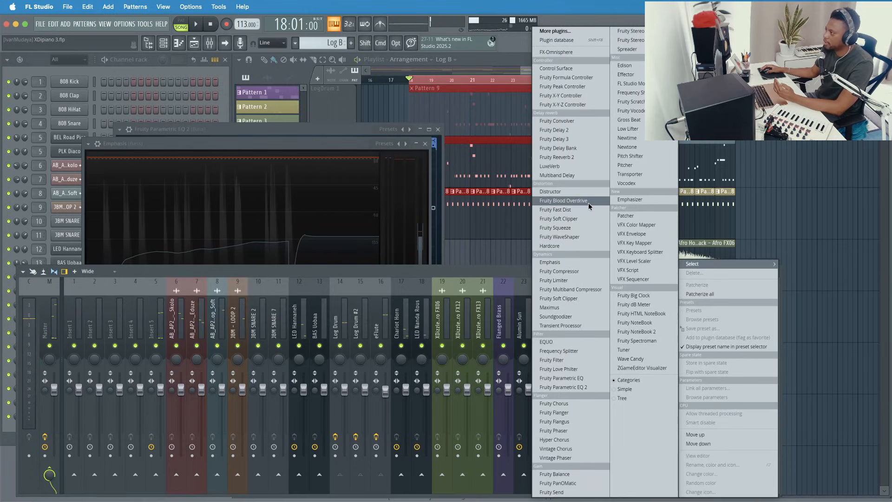
{"action": "left_click", "coordinate": [561, 200]}
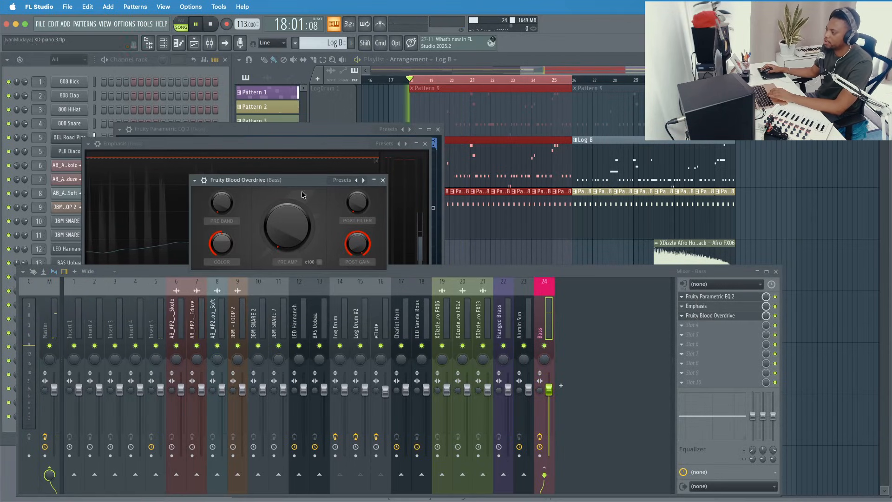
{"action": "key", "text": "space"}
{"action": "left_click_drag", "start_coordinate": [297, 236], "coordinate": [291, 252]}
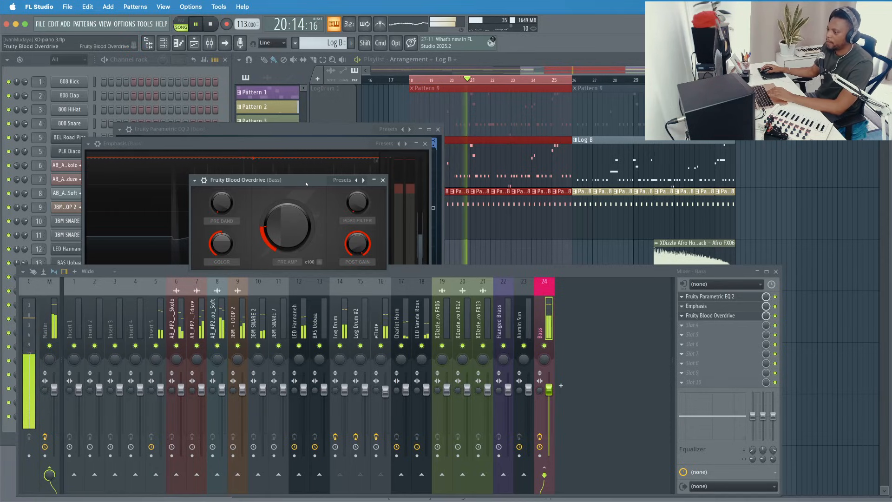
{"action": "key", "text": "space"}
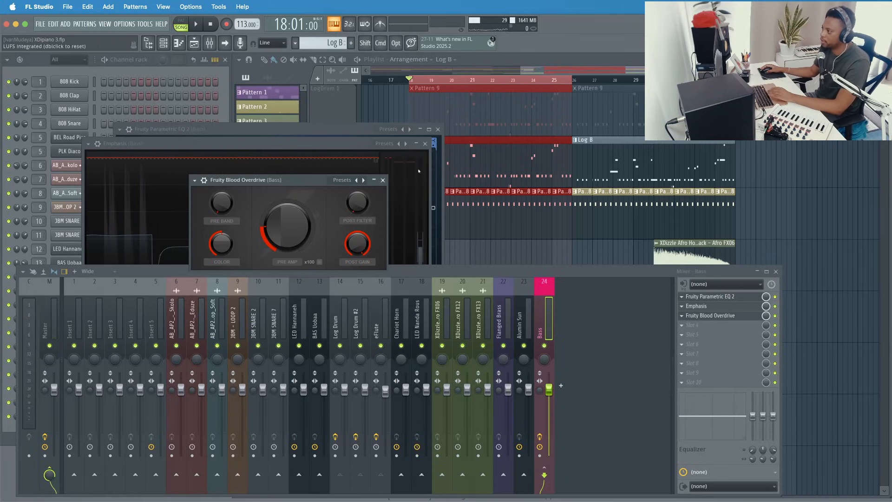
Step: Close the Emphasis, Fruity Parametric EQ 2 and Fruity Blood Overdrive windows
{"action": "left_click", "coordinate": [425, 144]}
{"action": "left_click", "coordinate": [437, 129]}
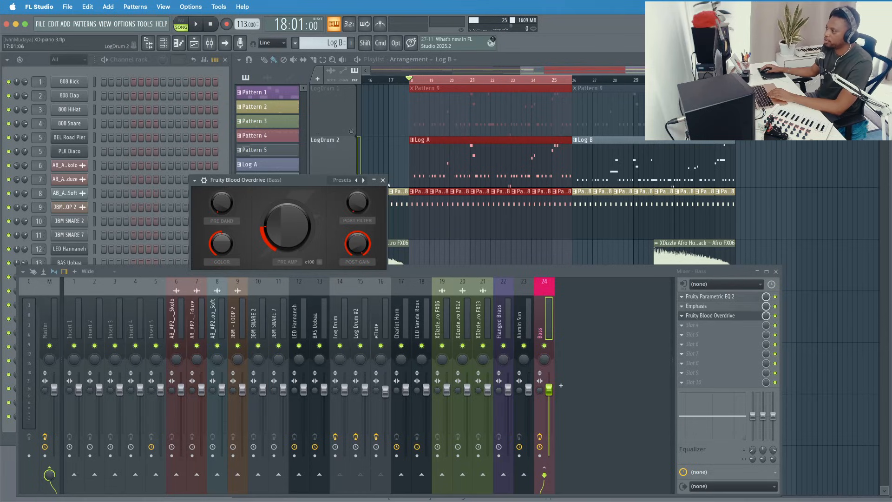
{"action": "left_click", "coordinate": [383, 180]}
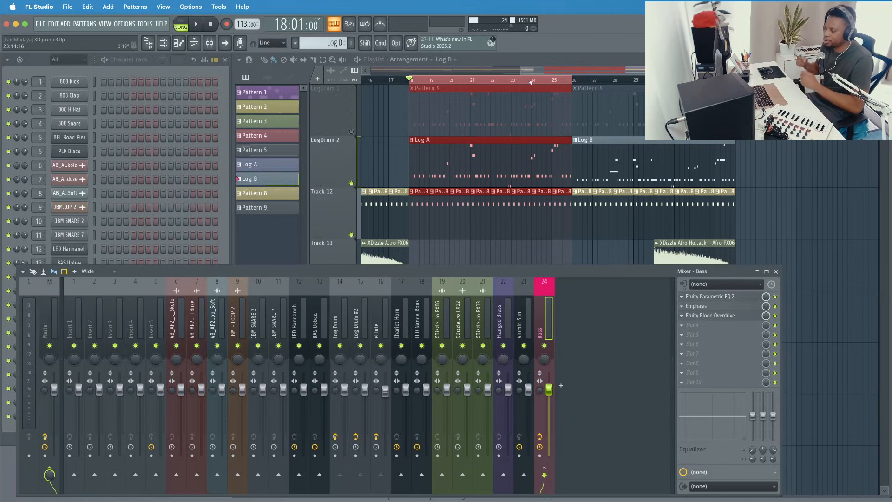